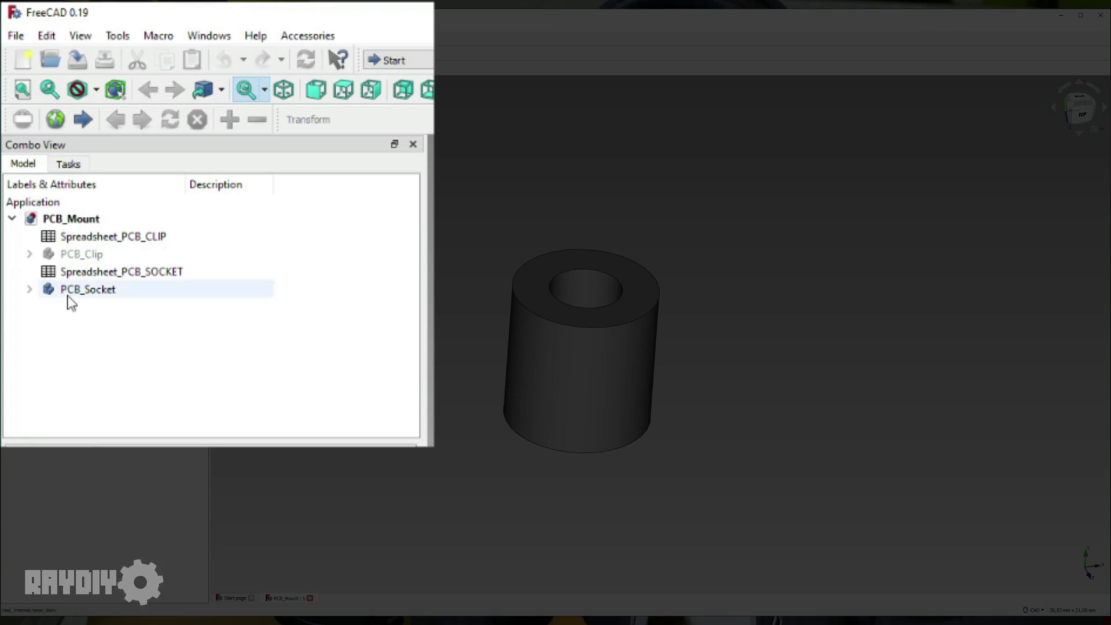
Open the PCB_SOCKET spreadsheet and examine the value cells for screw hole diameter, wall thickness and socket height.
left_click(108, 292)
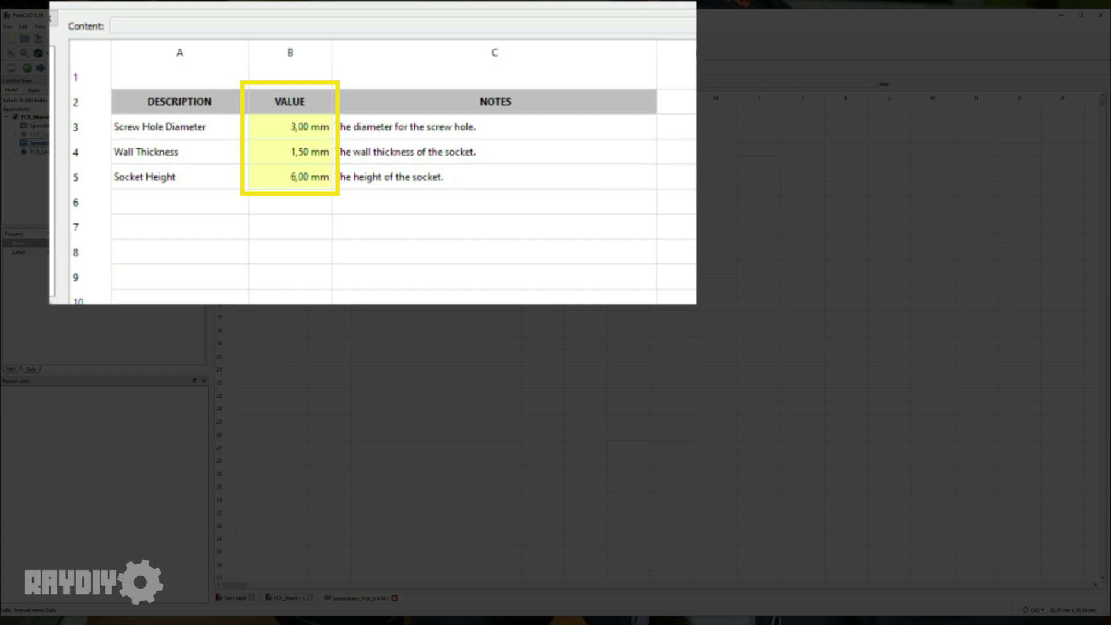
left_click(270, 137)
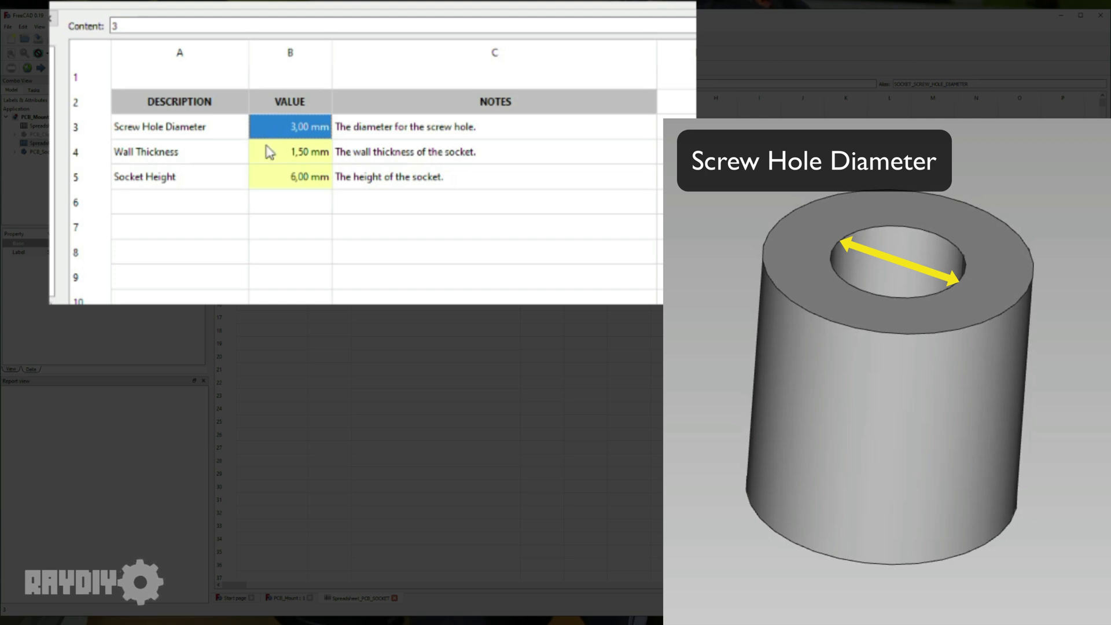
left_click(270, 154)
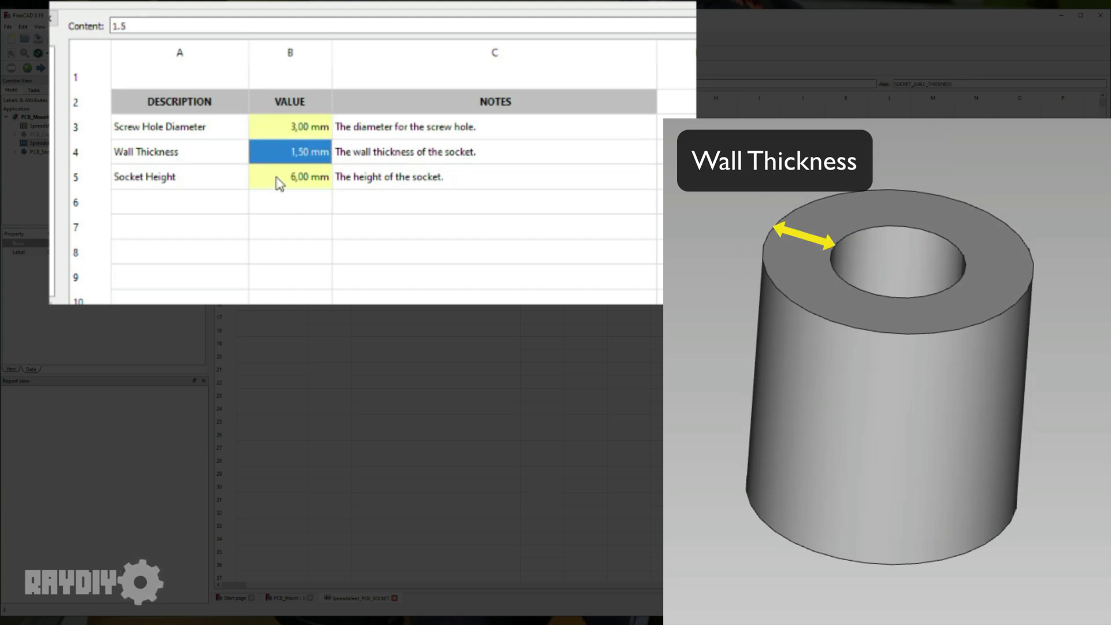
left_click(279, 183)
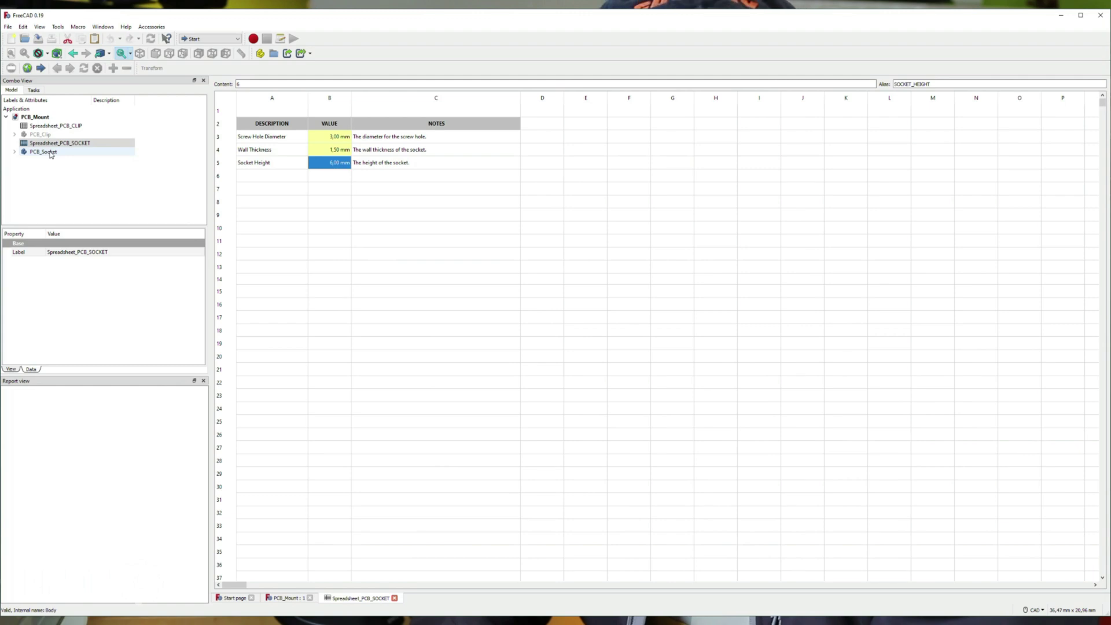
Select the PCB_Socket body in the model tree and export it.
left_click(43, 151)
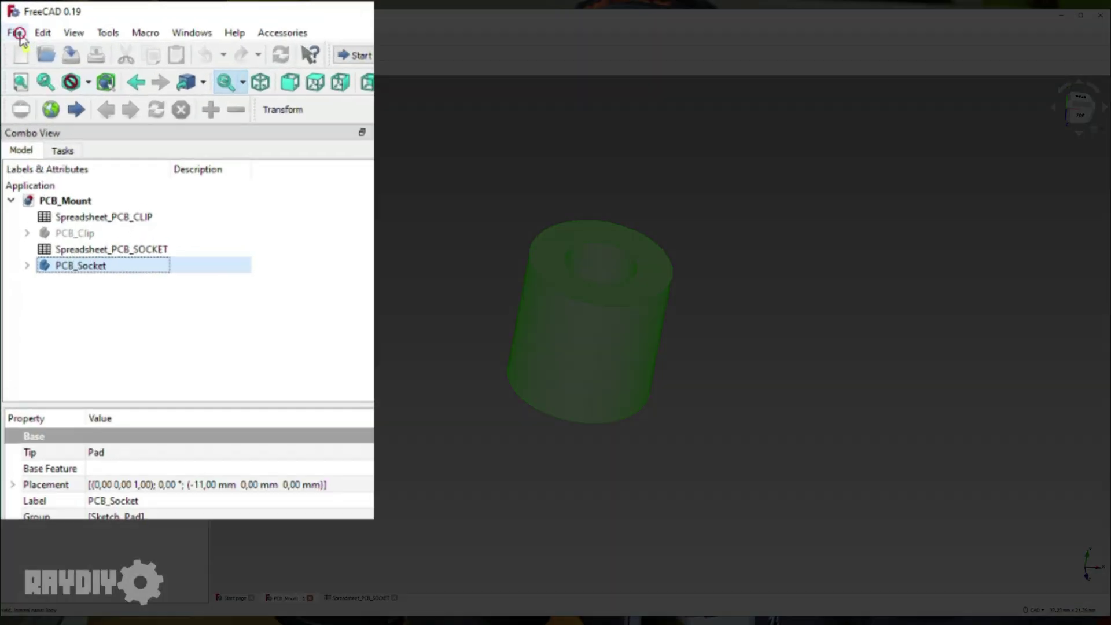
left_click(19, 36)
left_click(104, 258)
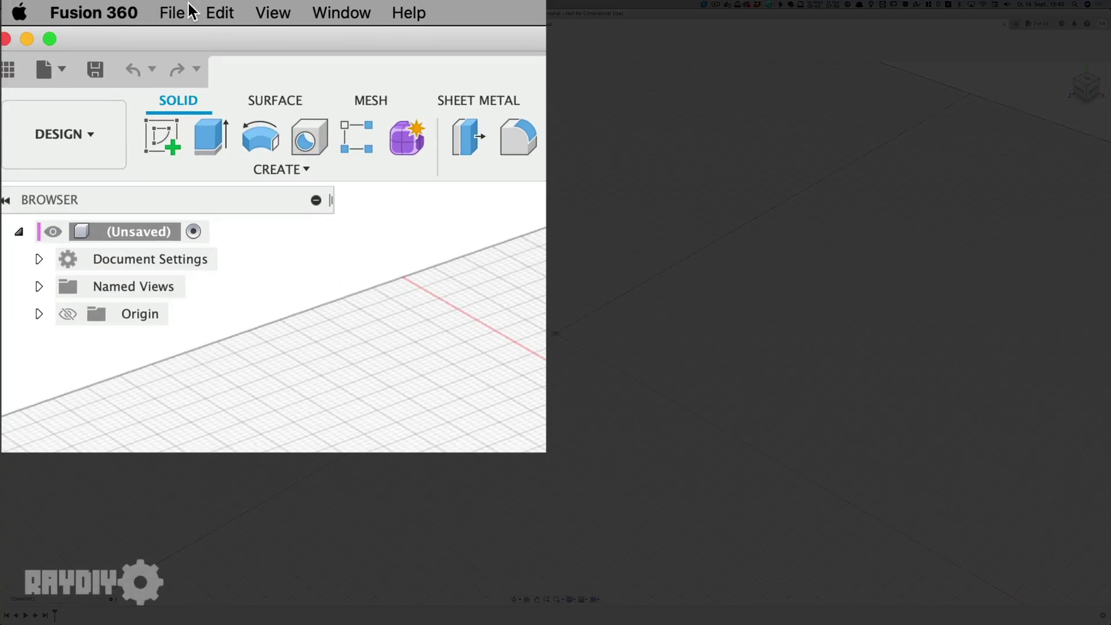
Switch to Fusion 360 and open the PCB_Clip v19.f3d design from the computer's repo folder.
left_click(62, 4)
left_click(222, 151)
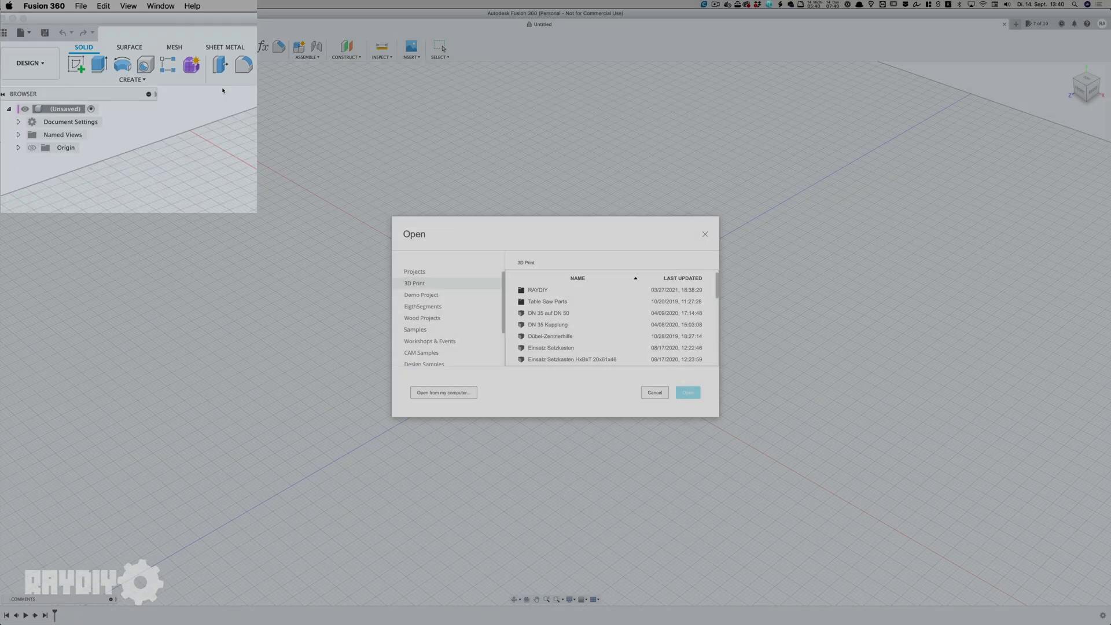
left_click(443, 394)
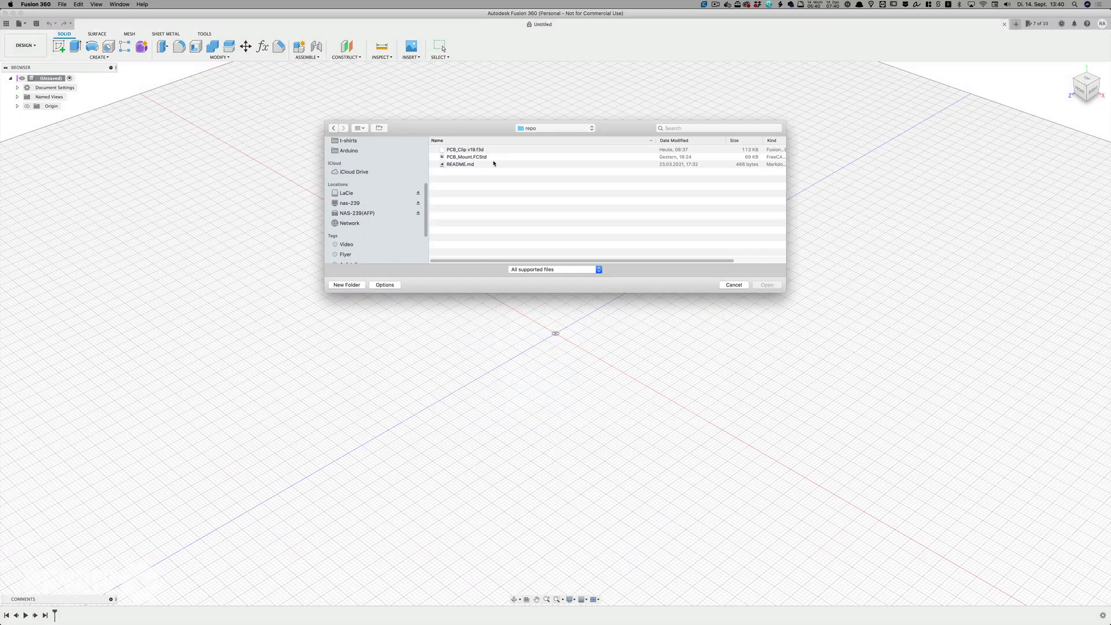
left_click(481, 150)
double_click(480, 150)
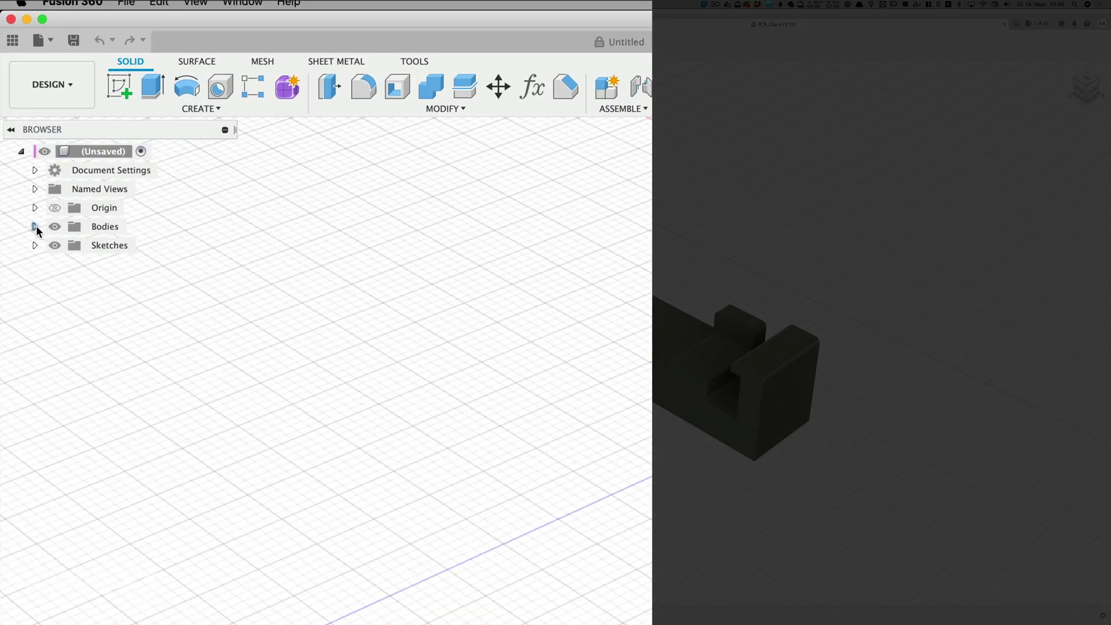
List the design's bodies and hide the PCB Clip body.
left_click(18, 115)
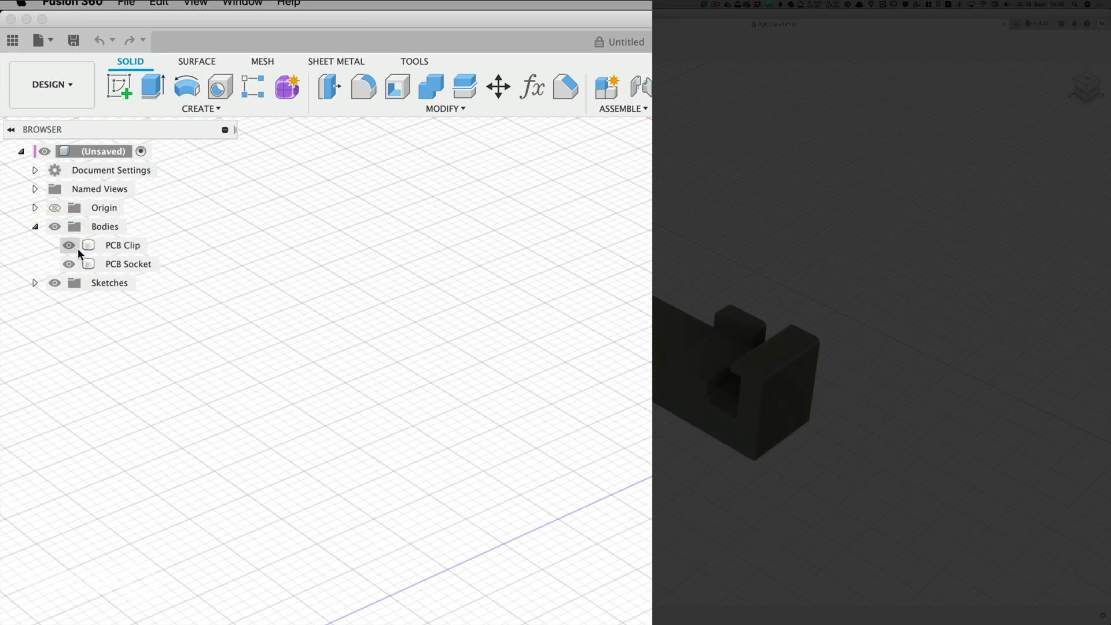
left_click(69, 246)
left_click(345, 263)
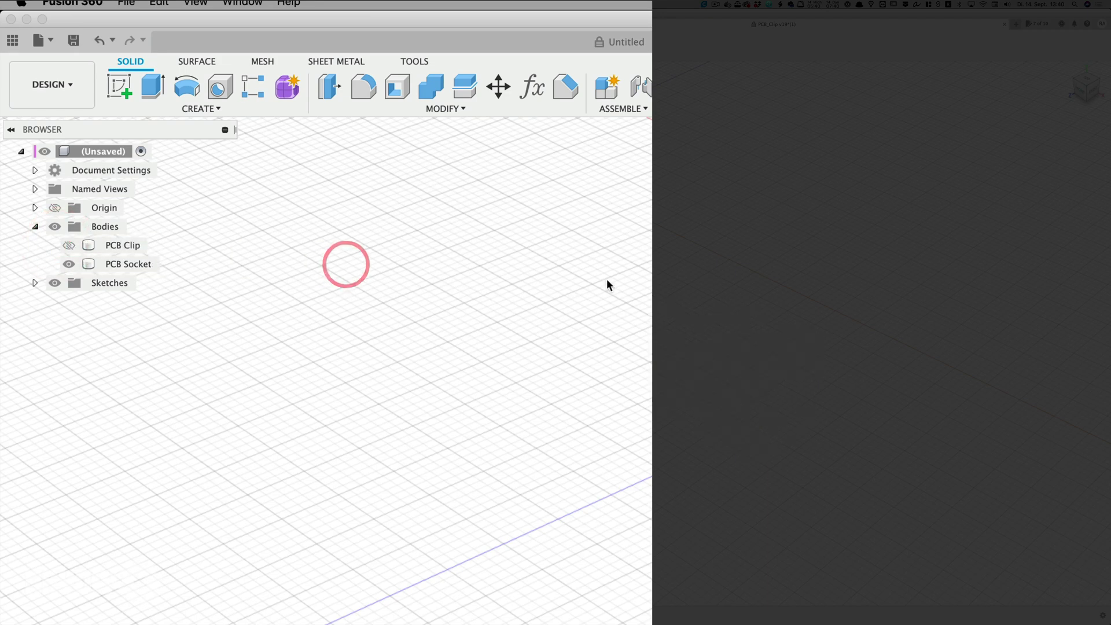
Open the design parameters and examine the spacer screw diameter, wall thickness and height entries.
left_click(537, 91)
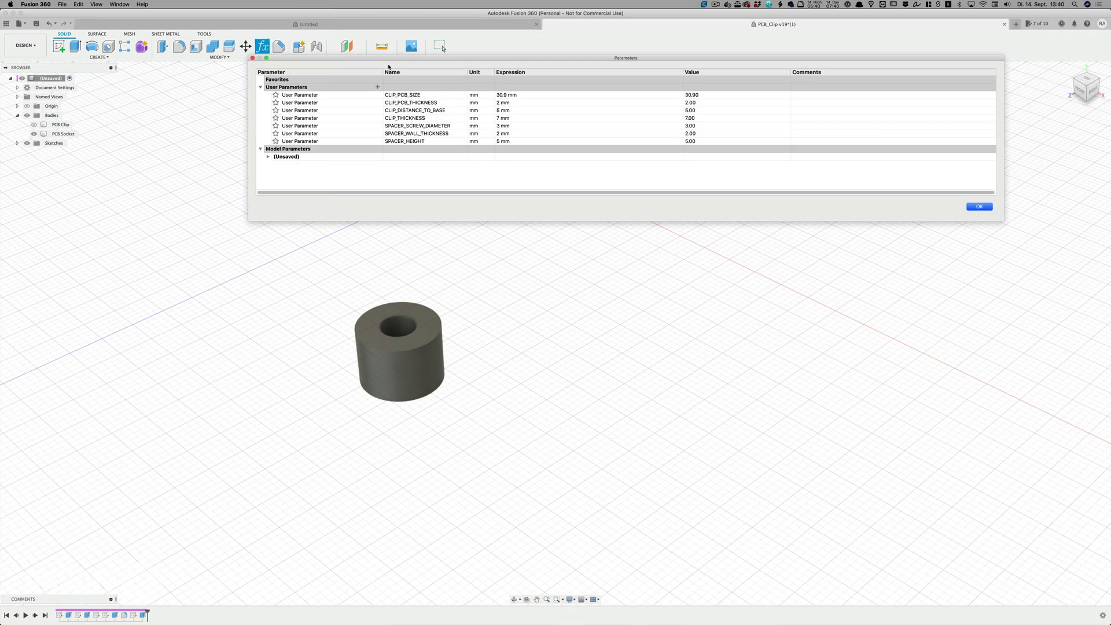
left_click_drag(380, 59, 361, 92)
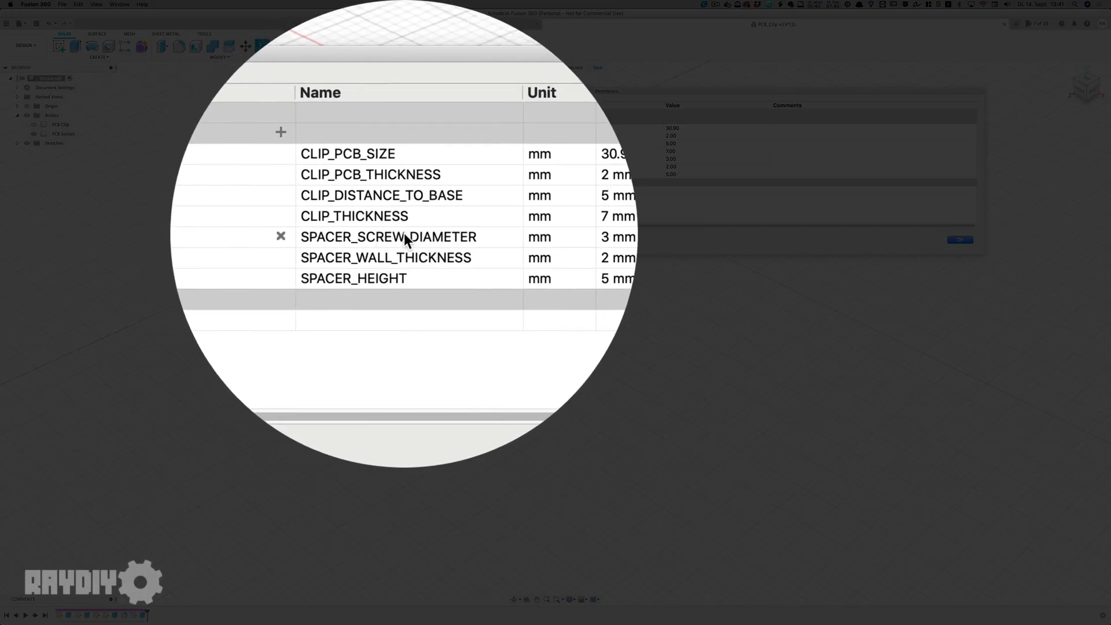
double_click(420, 166)
double_click(422, 237)
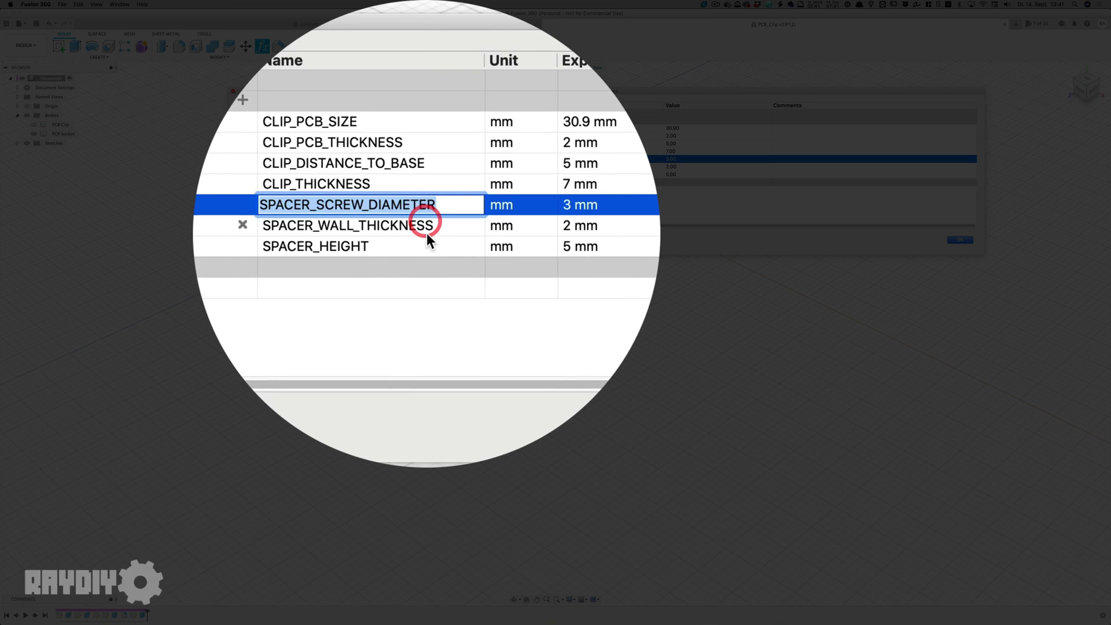
double_click(435, 233)
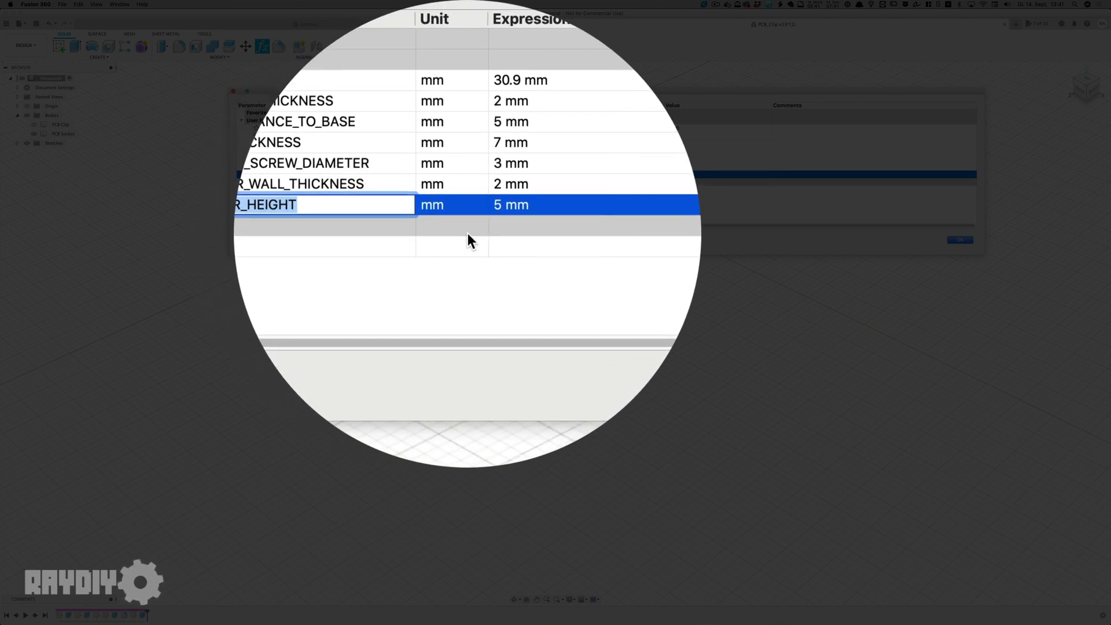
left_click(466, 183)
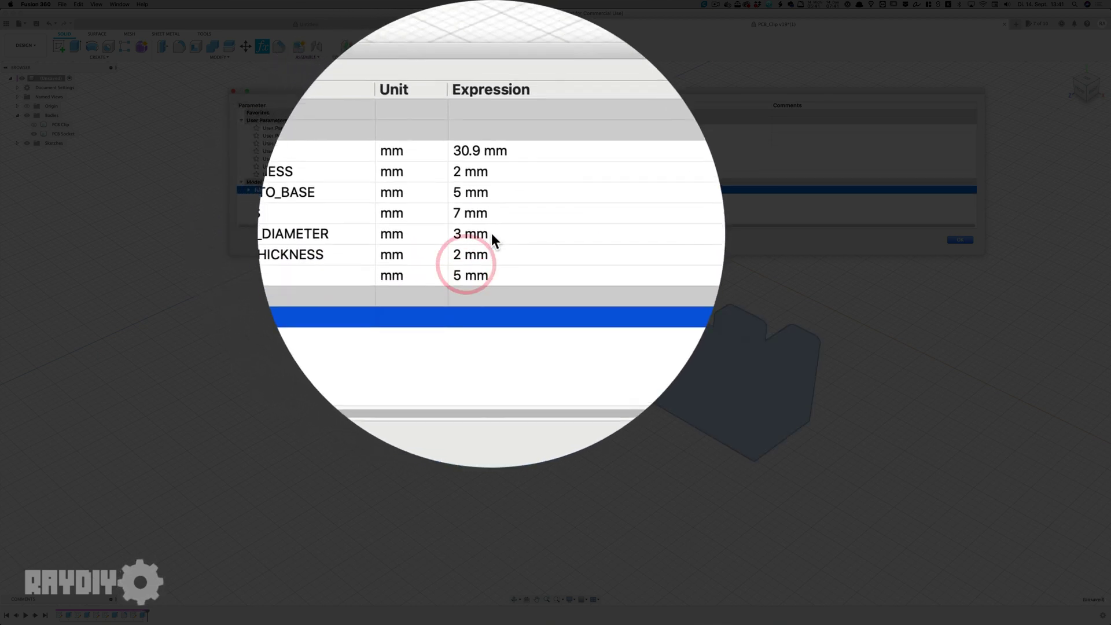
Set the SPACER_SCREW_DIAMETER user parameter to 5 mm and close the parameters.
double_click(492, 158)
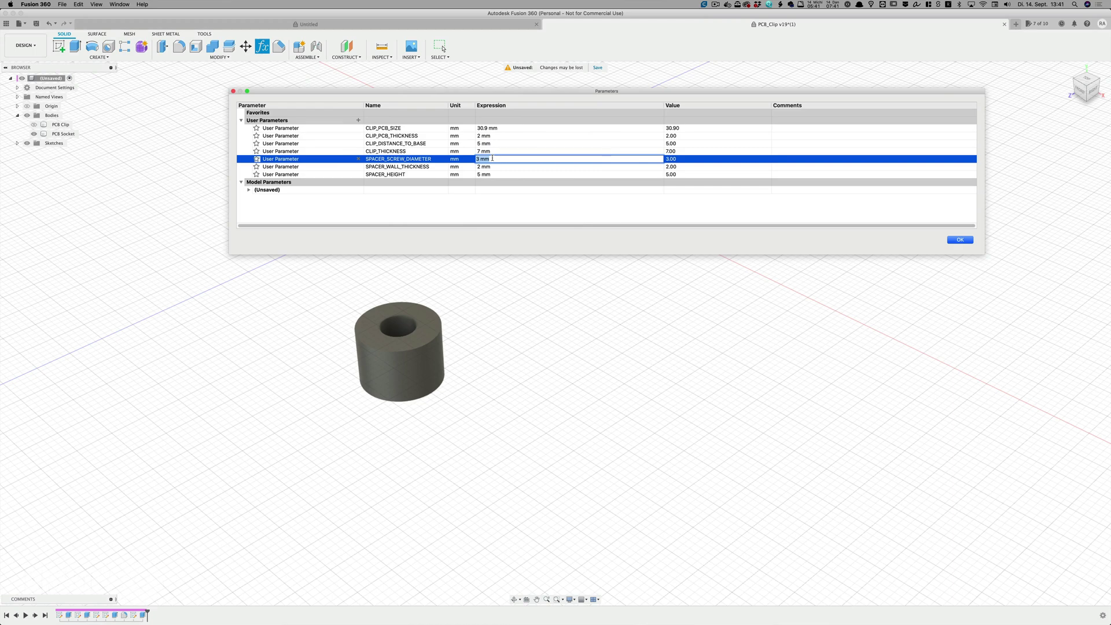
type("5")
double_click(497, 166)
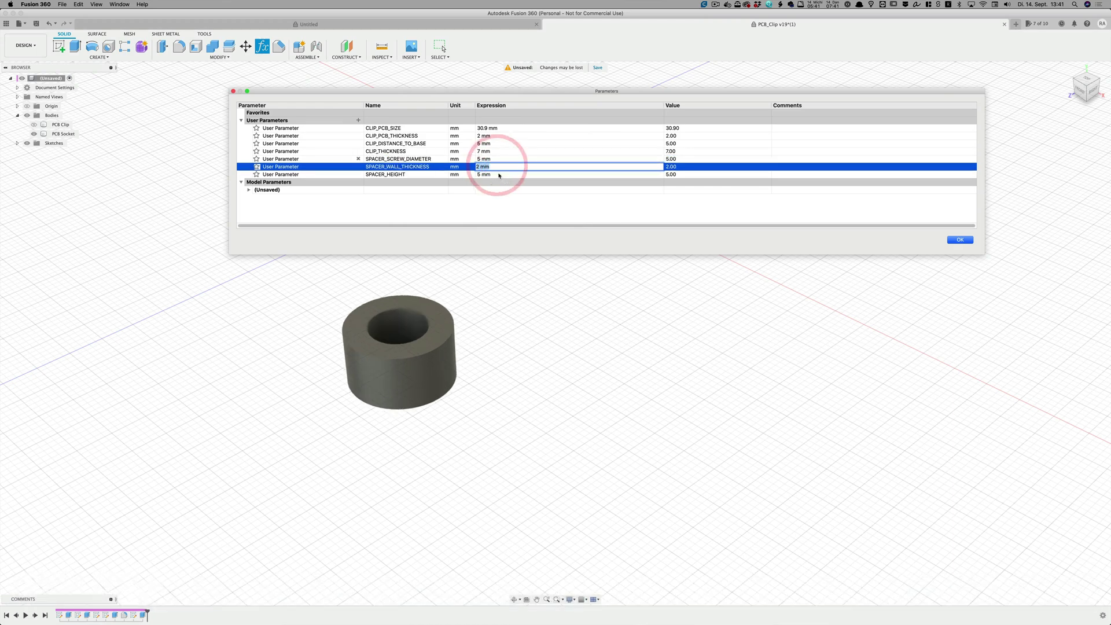
left_click(501, 190)
left_click(960, 239)
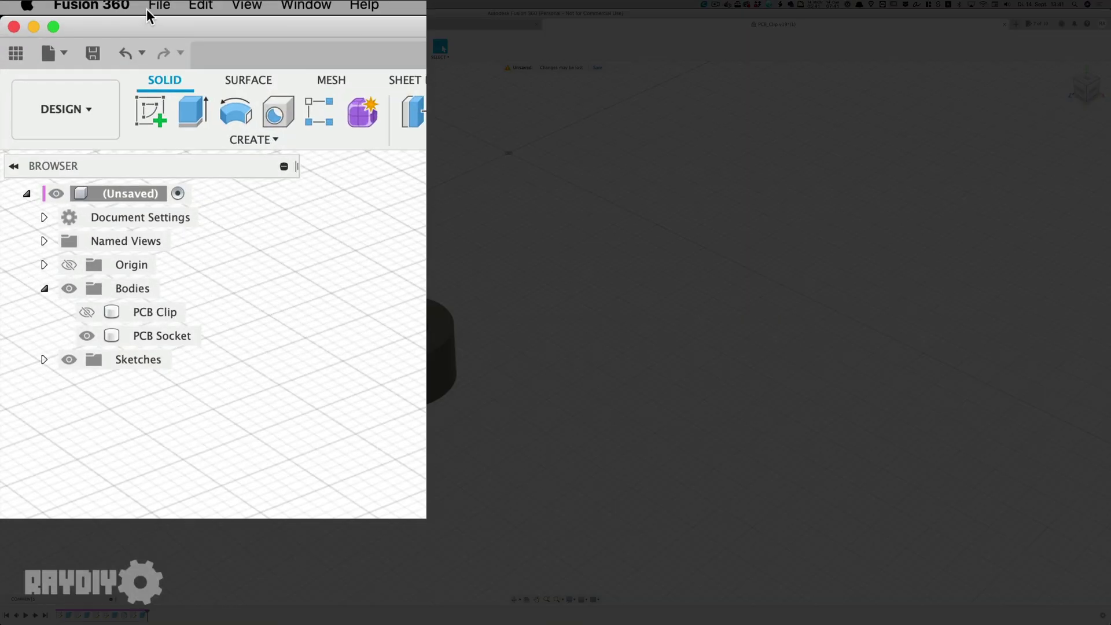
Output the PCB Socket body with the 3D Print command, with sending to the print utility turned off.
left_click(62, 4)
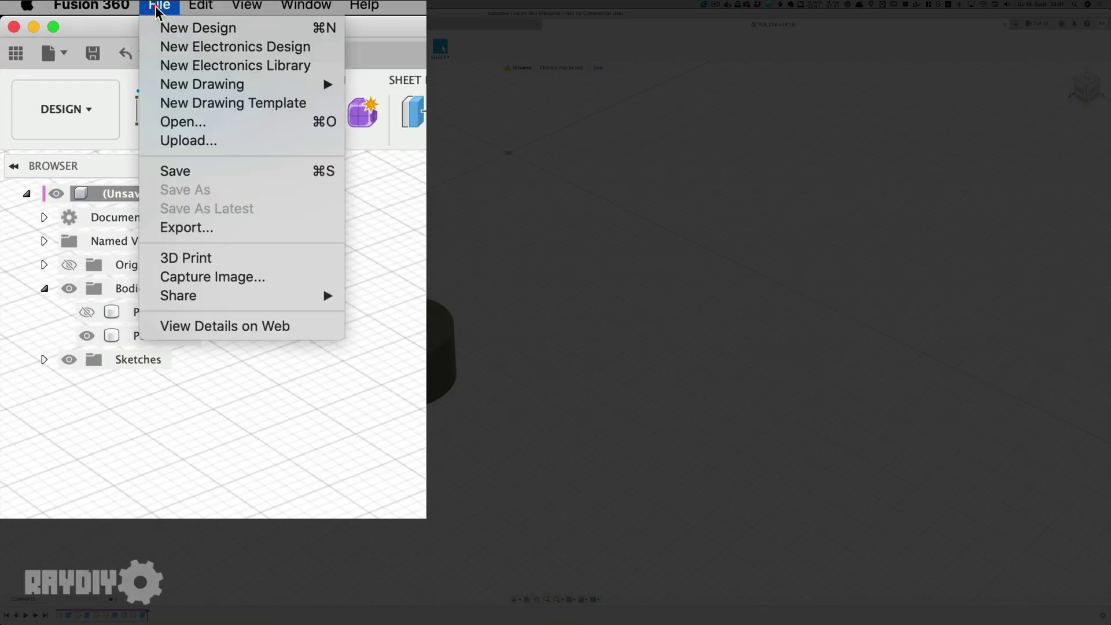
left_click(243, 260)
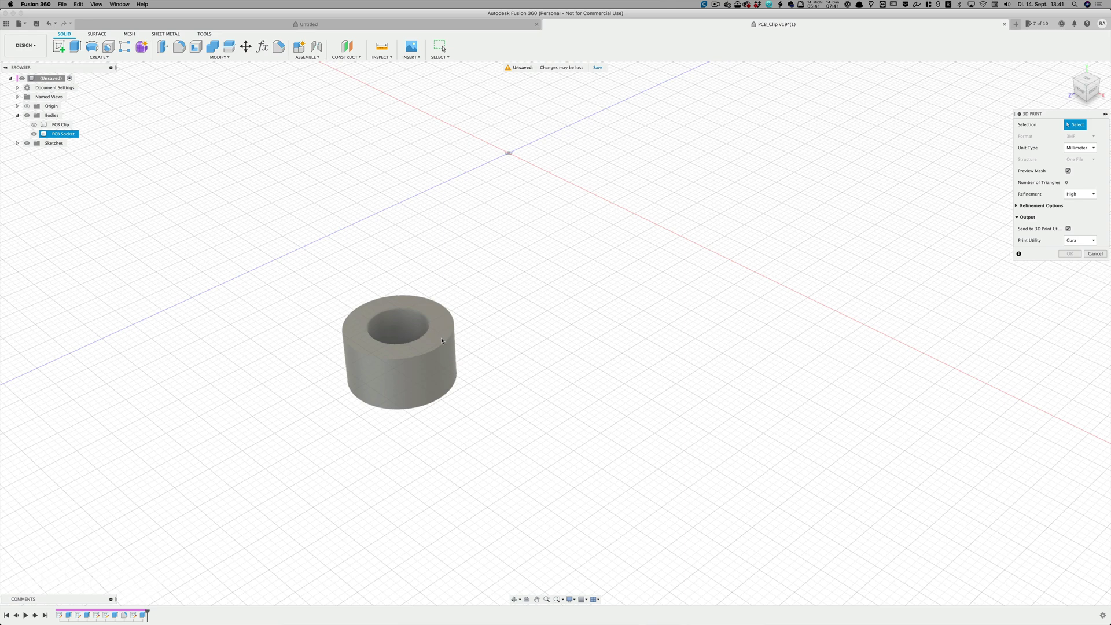
left_click(440, 334)
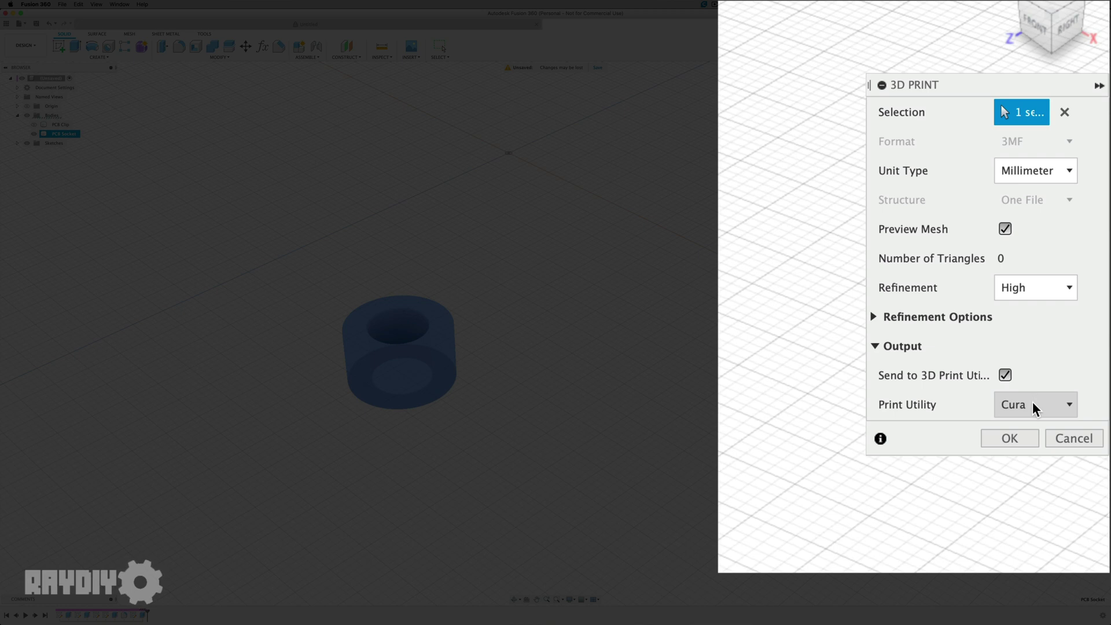
left_click(1033, 408)
left_click(1034, 406)
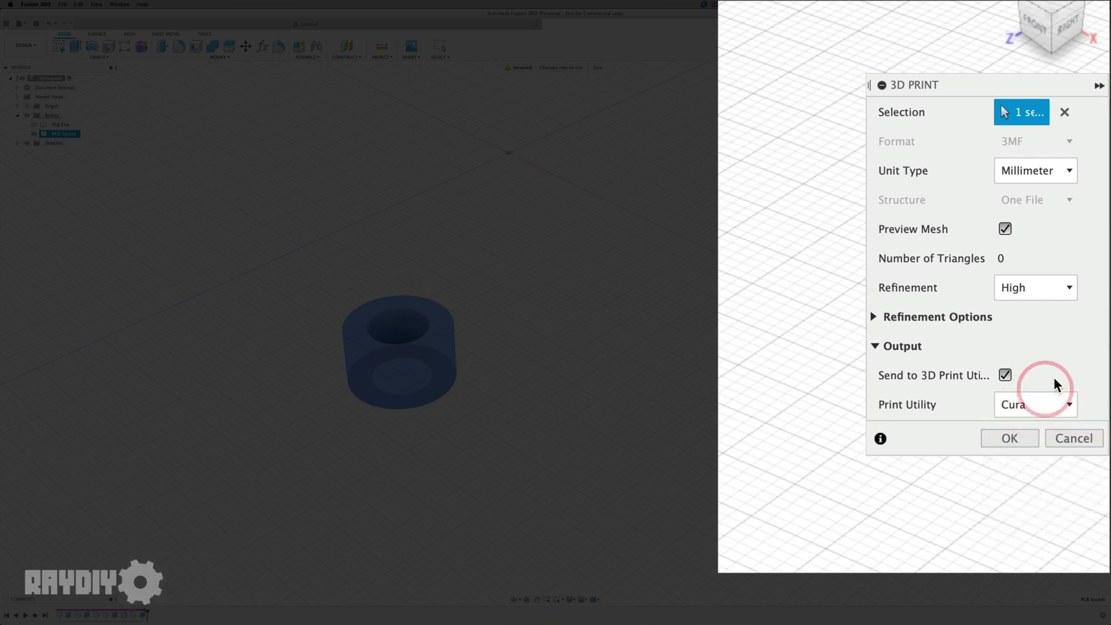
left_click(1006, 376)
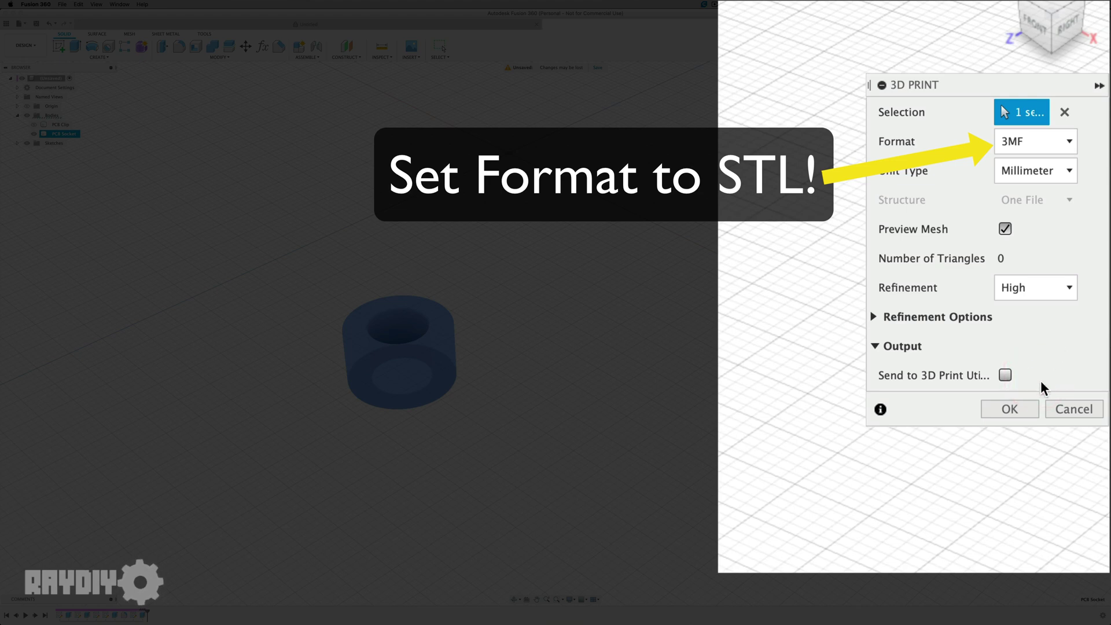
left_click(1026, 413)
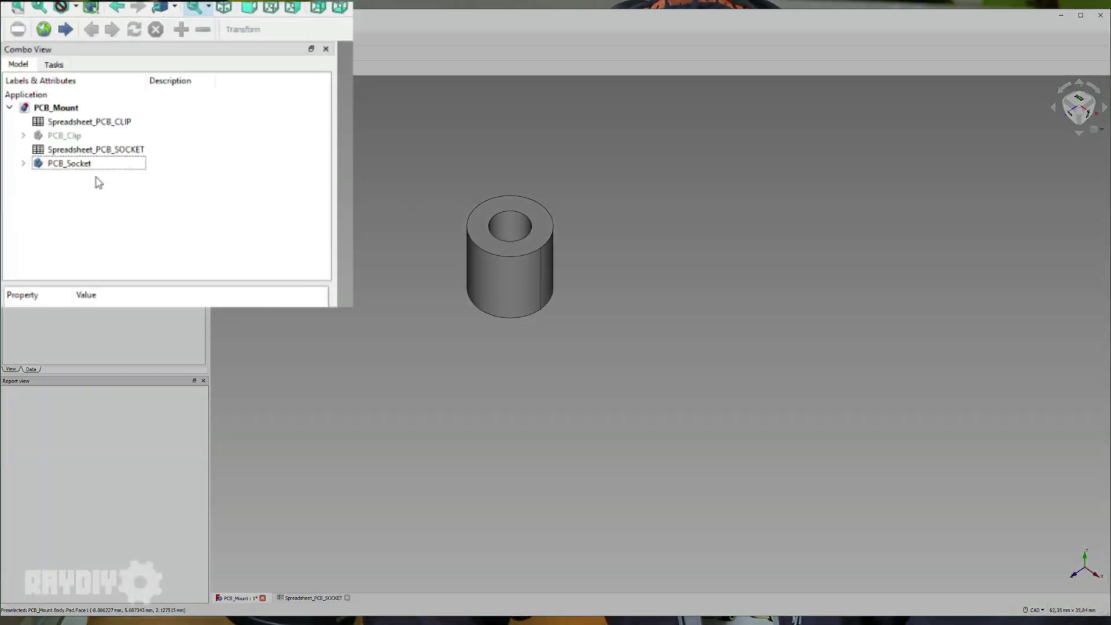
Switch to FreeCAD, hide the PCB_Socket body and show the PCB_Clip body.
left_click(62, 154)
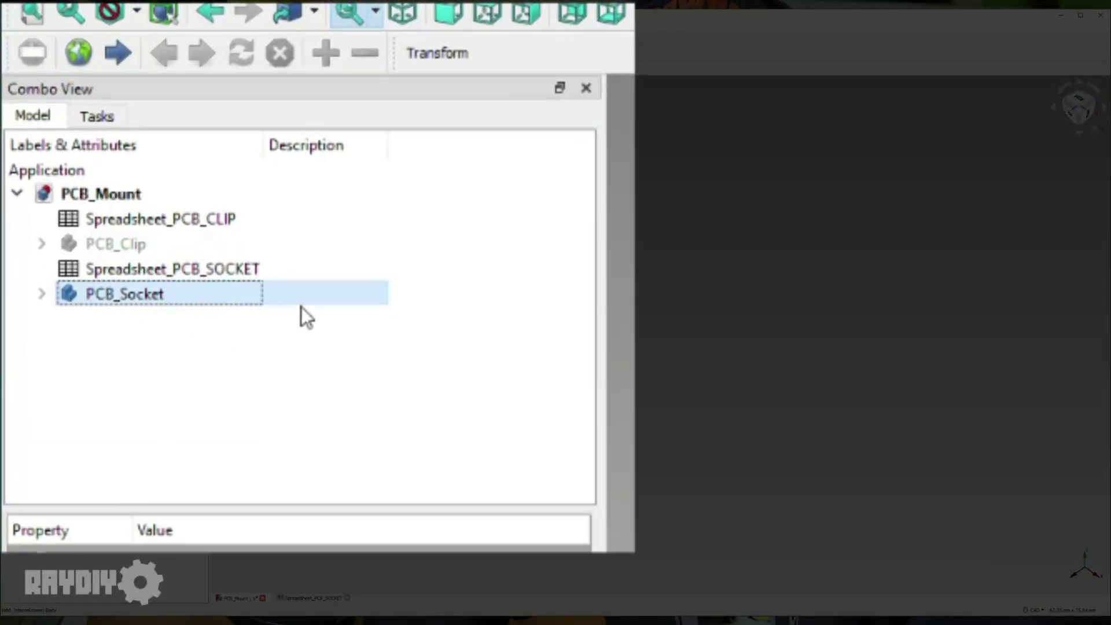
key("space")
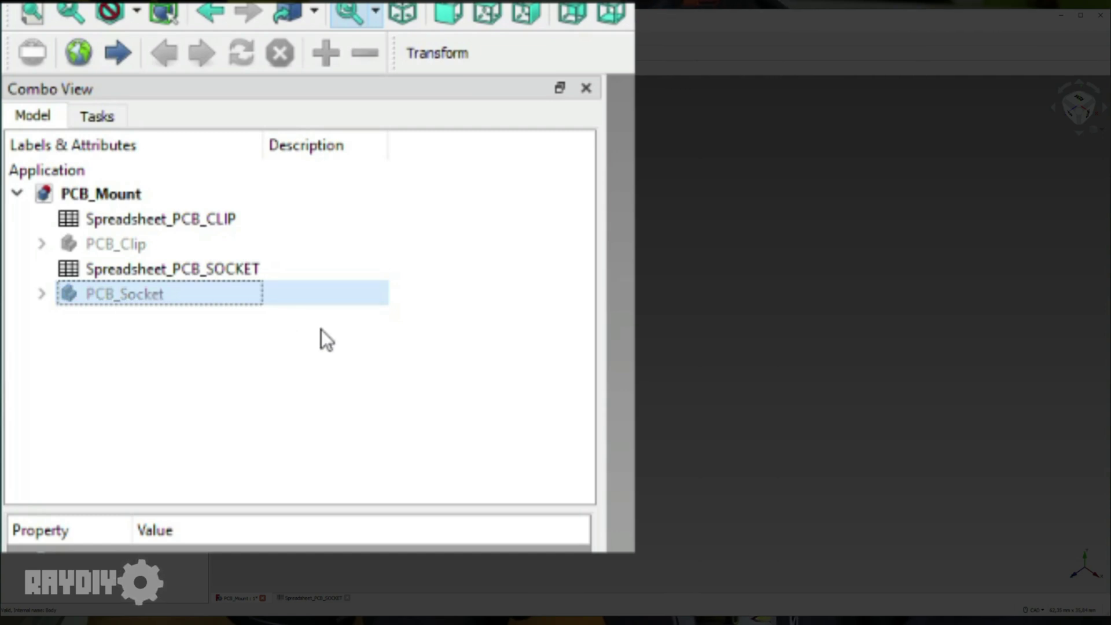
left_click(227, 253)
key("space")
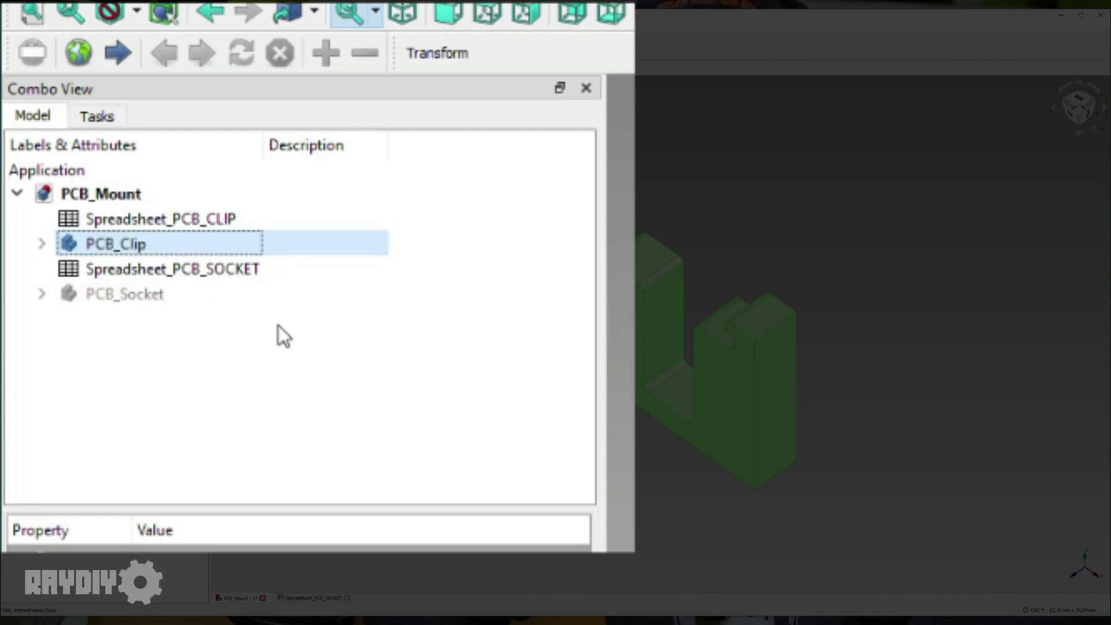
Display the PCB_CLIP spreadsheet tiled beside the 3D model view, with the PCB_SOCKET spreadsheet closed.
double_click(220, 227)
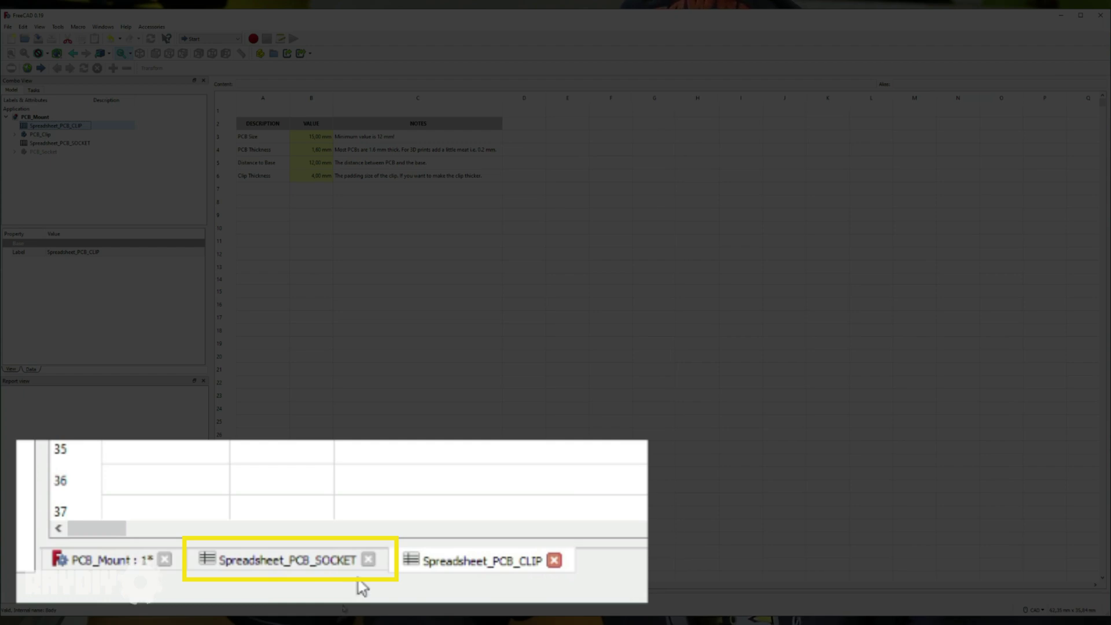
left_click(368, 560)
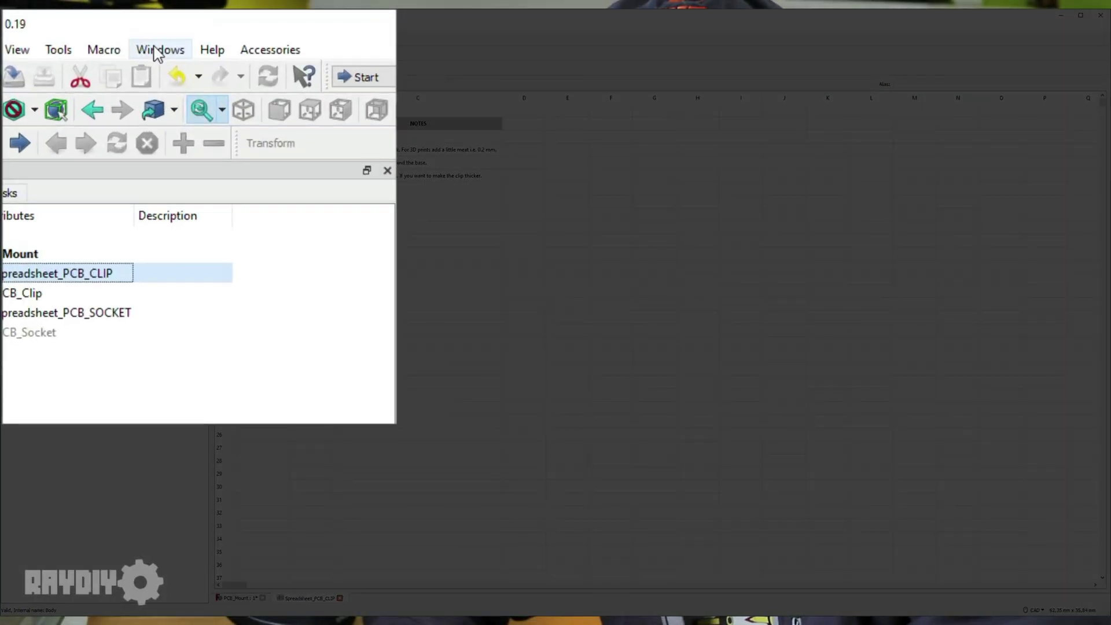
left_click(158, 49)
left_click(179, 122)
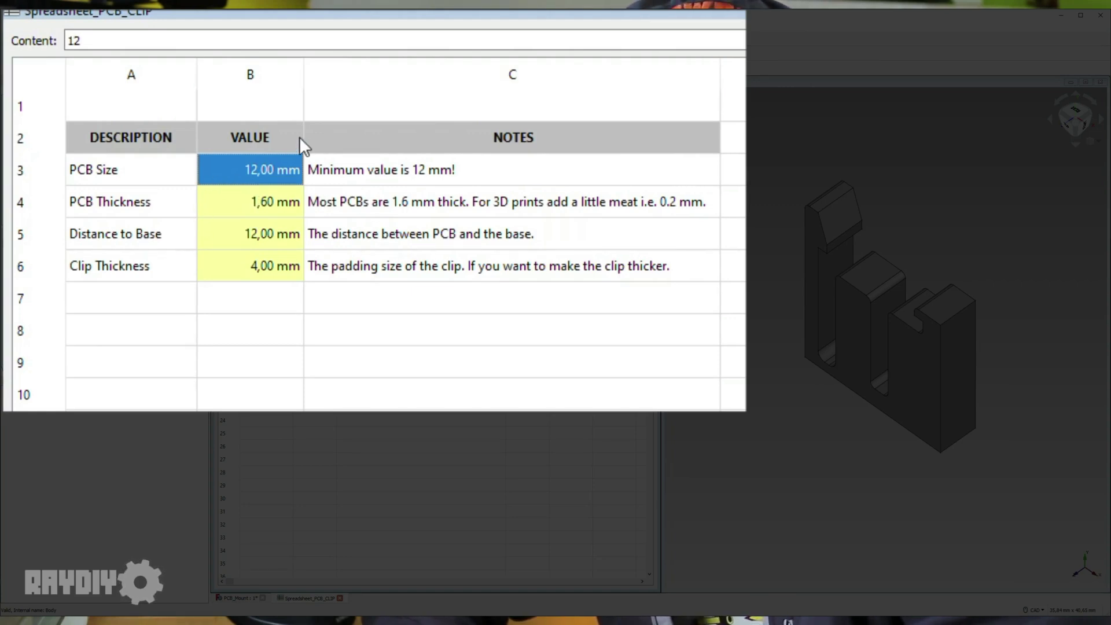
Set the clip's PCB Size to 15 mm and its PCB Thickness to 4 mm in the spreadsheet.
double_click(256, 170)
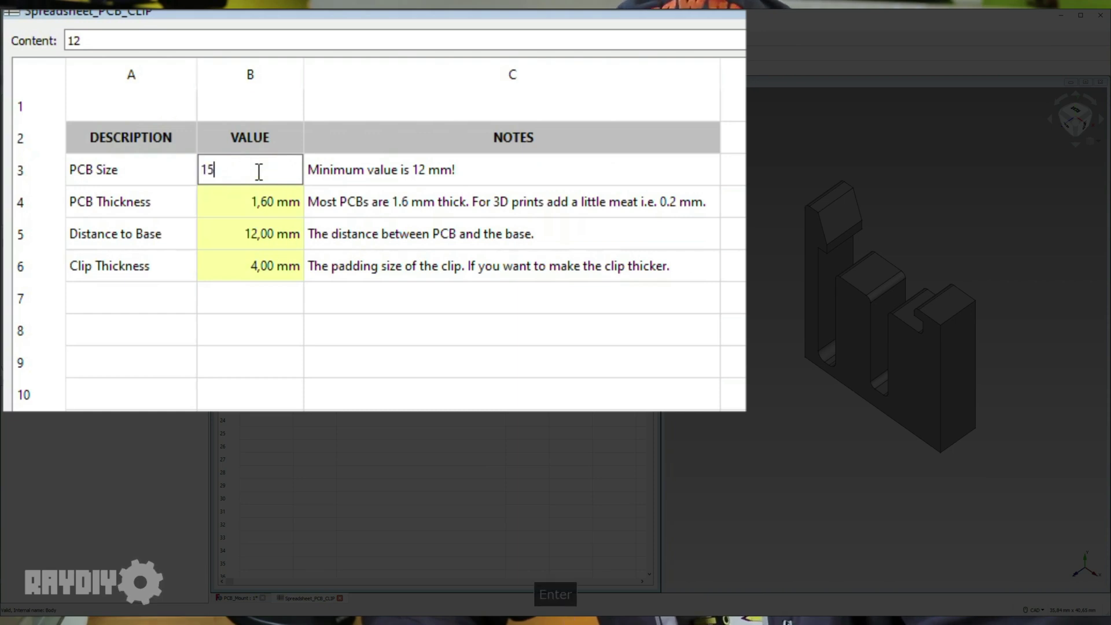
key("Return")
double_click(263, 205)
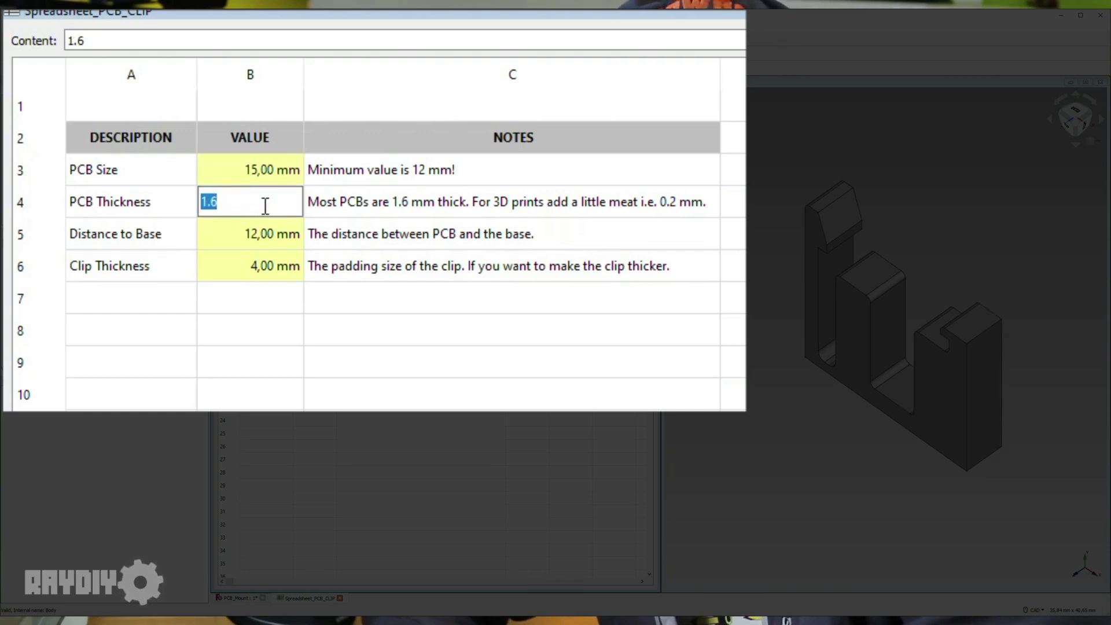
type("4")
key("Return")
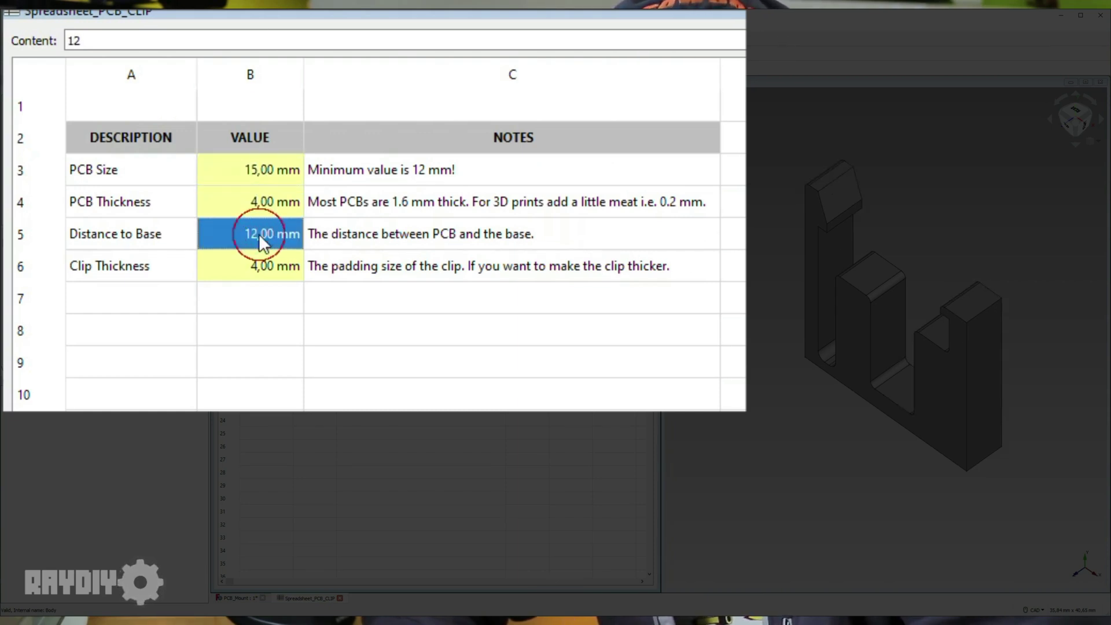
Set the clip's Distance to Base to 8 mm in the spreadsheet.
double_click(259, 234)
type("8")
key("Return")
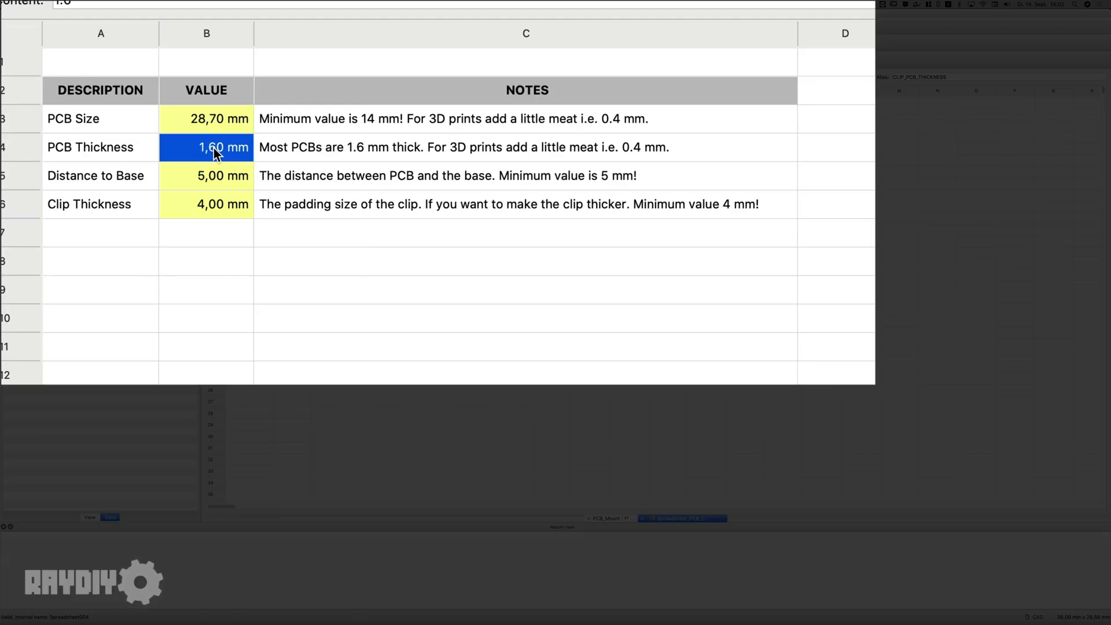
Set the clip's PCB Thickness to 1.6 + 0.4 mm in the spreadsheet.
double_click(214, 148)
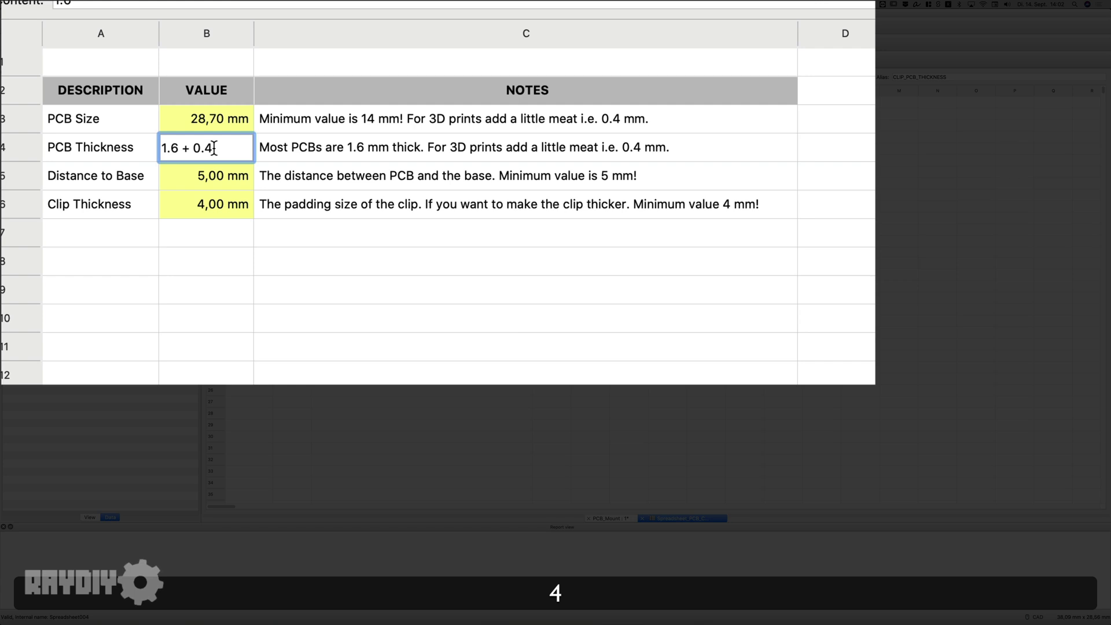
type("+ 0.4")
key("Return")
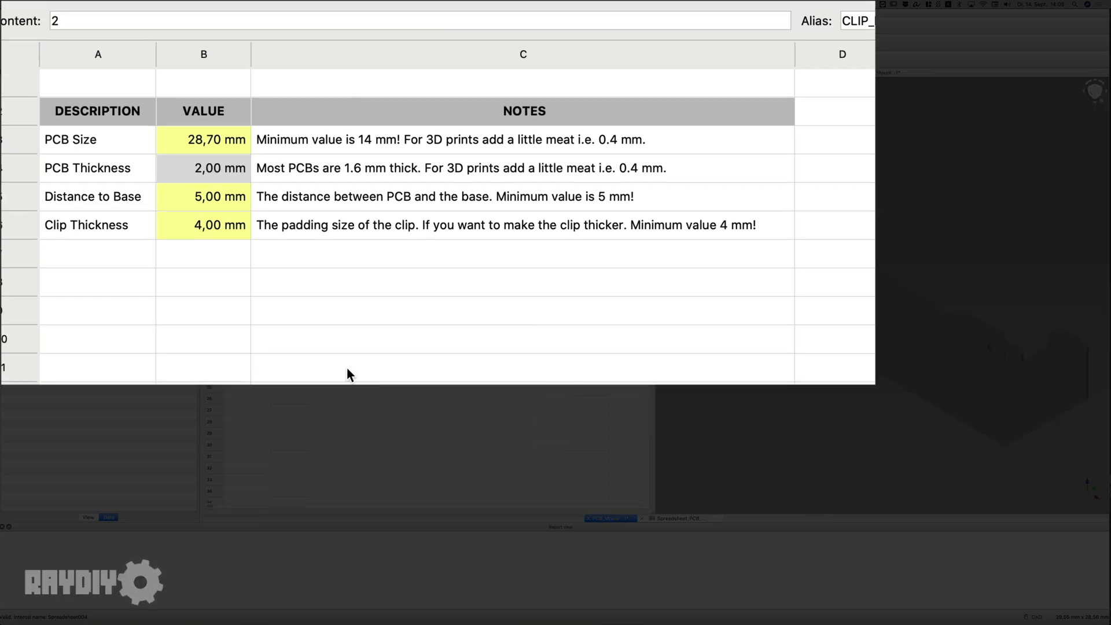
Try a Clip Thickness of 6 mm and a thicker one of 8 mm in the clip spreadsheet.
left_click(205, 226)
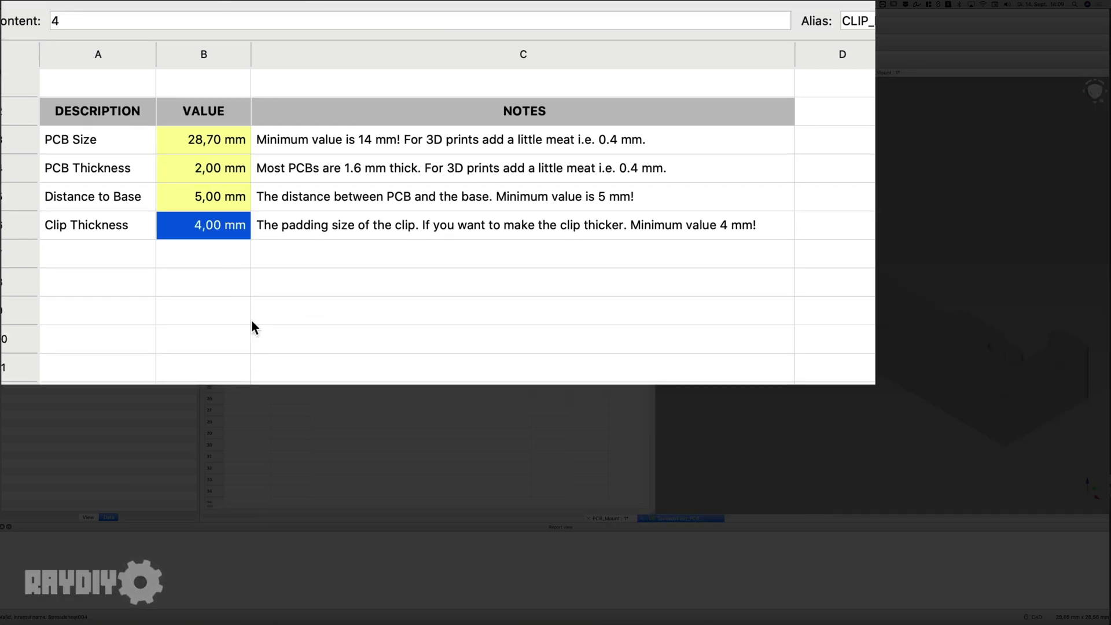
double_click(206, 228)
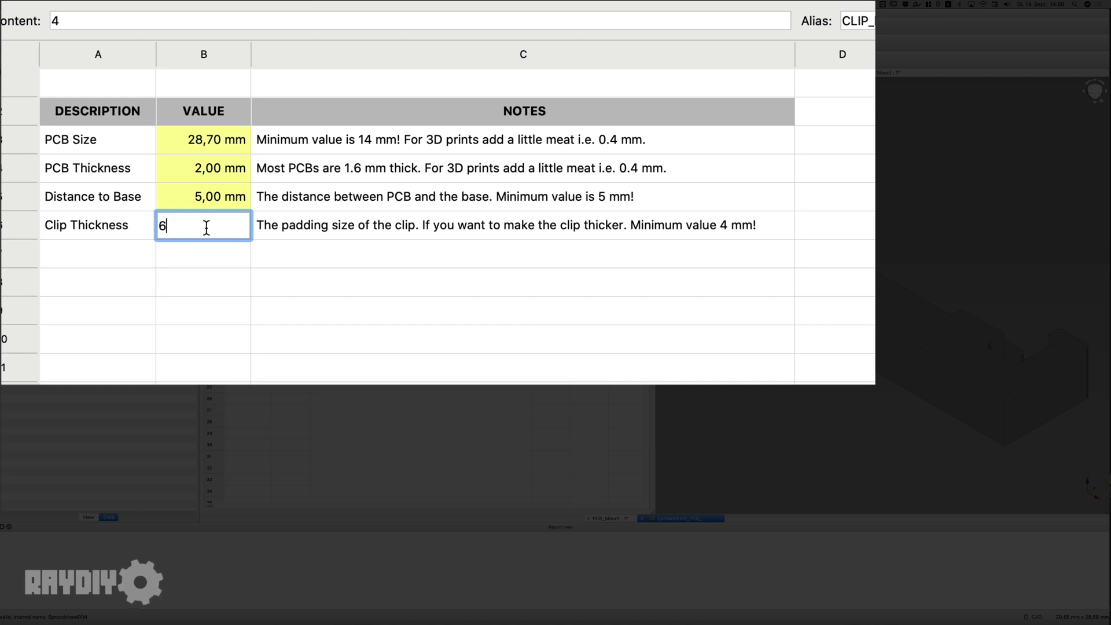
type("6")
key("Return")
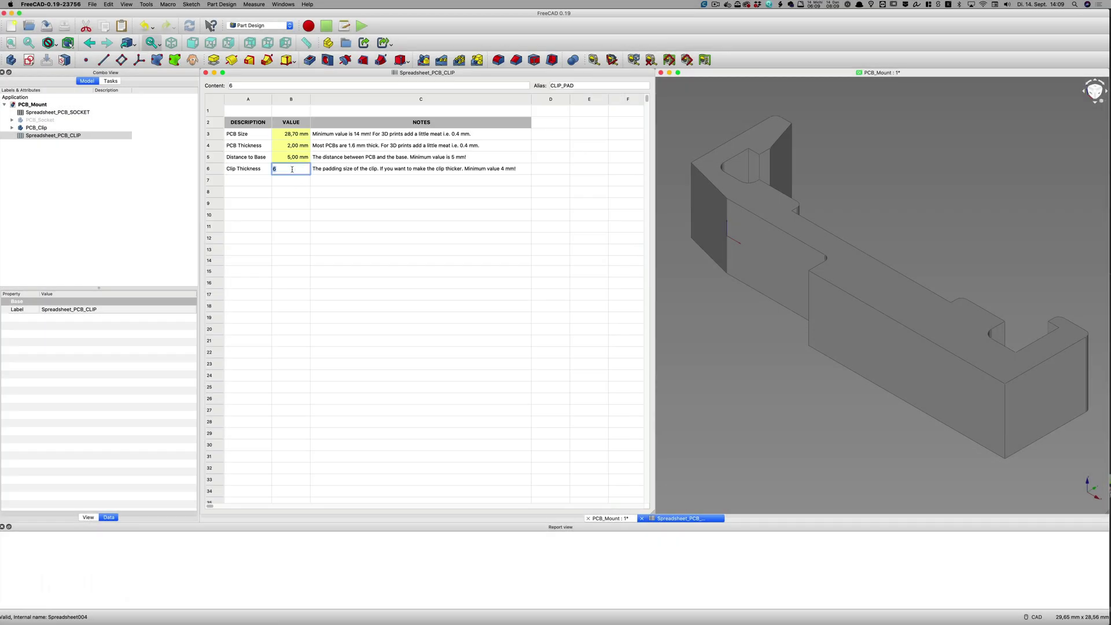
type("8")
key("Return")
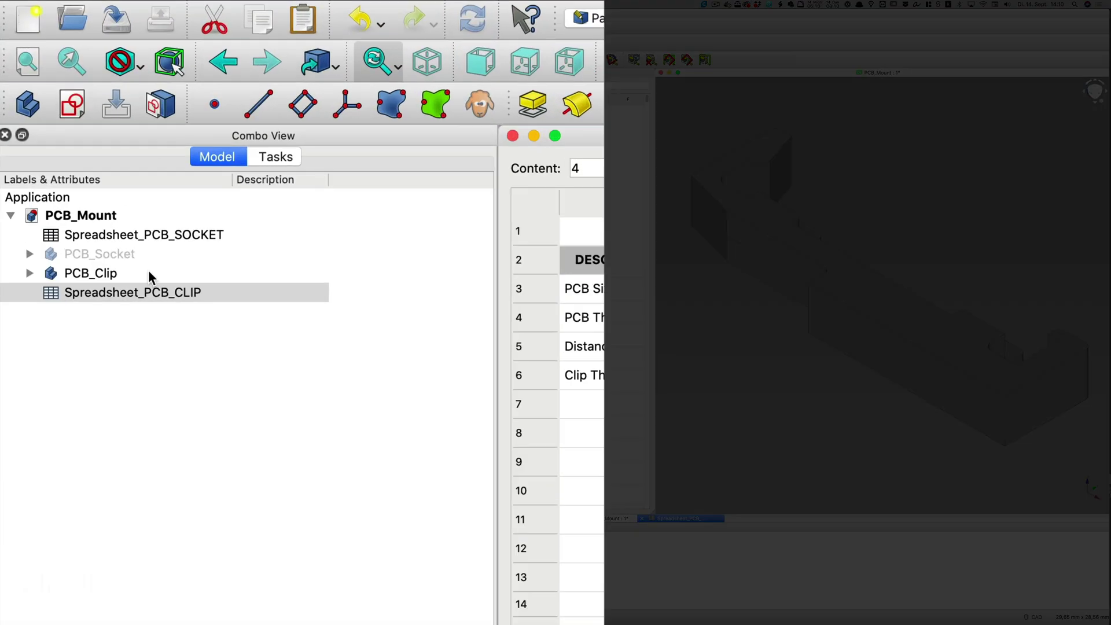
Select the PCB_Clip body in the model tree.
left_click(60, 128)
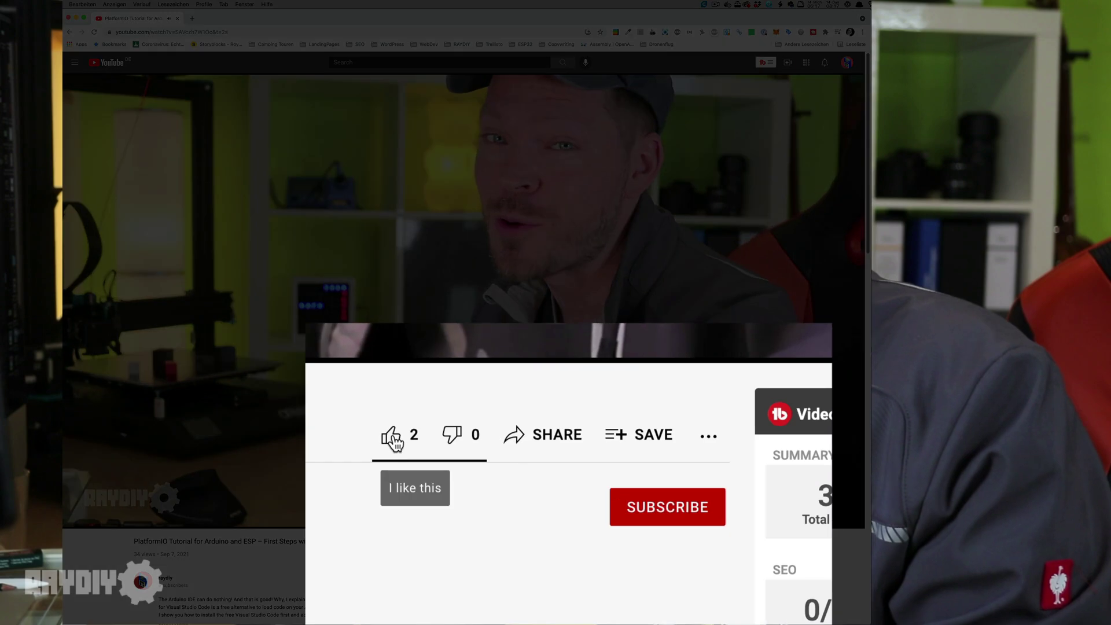
Switch to YouTube, like the video and subscribe to its channel.
left_click(390, 434)
left_click(683, 512)
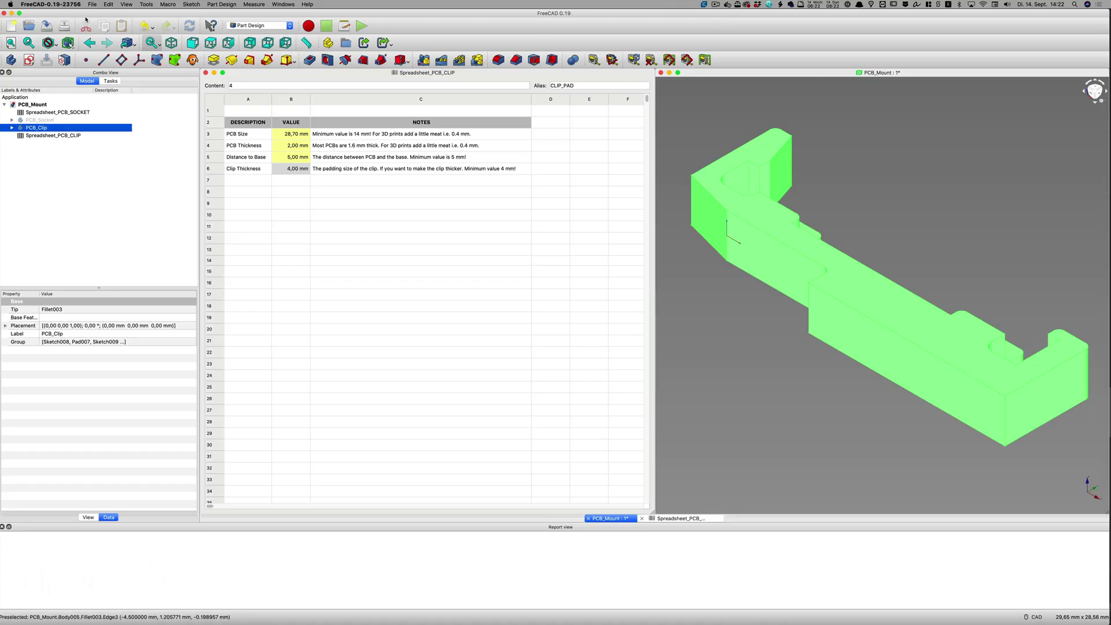
Switch back to FreeCAD and start exporting the selected PCB_Clip body.
left_click(92, 4)
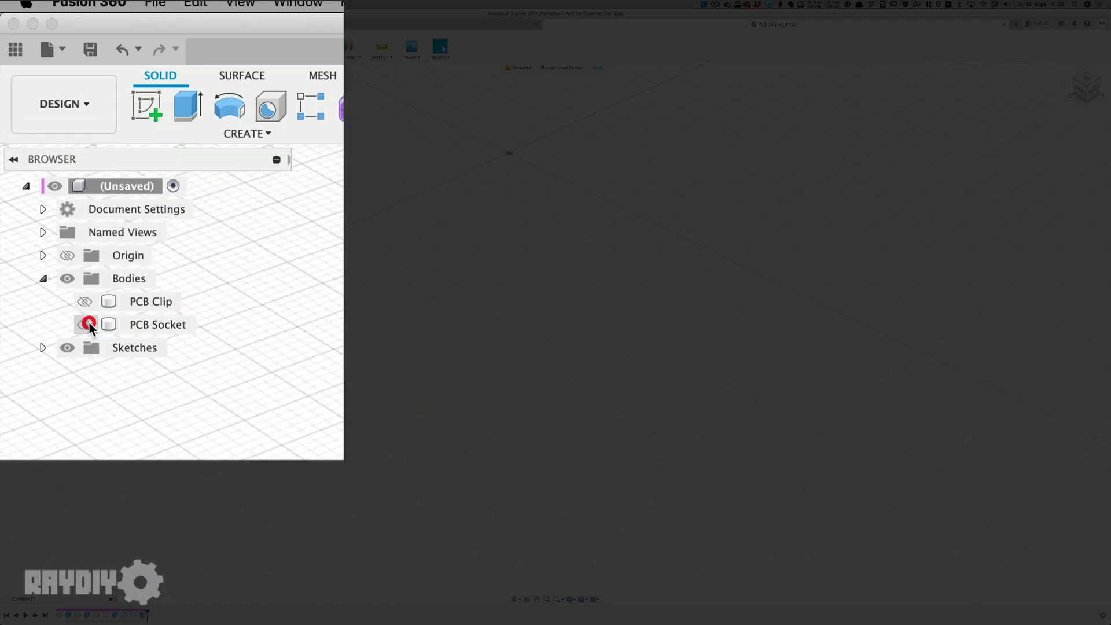
Switch to Fusion 360, display only the PCB Clip body and review the clip's user parameters.
left_click(85, 303)
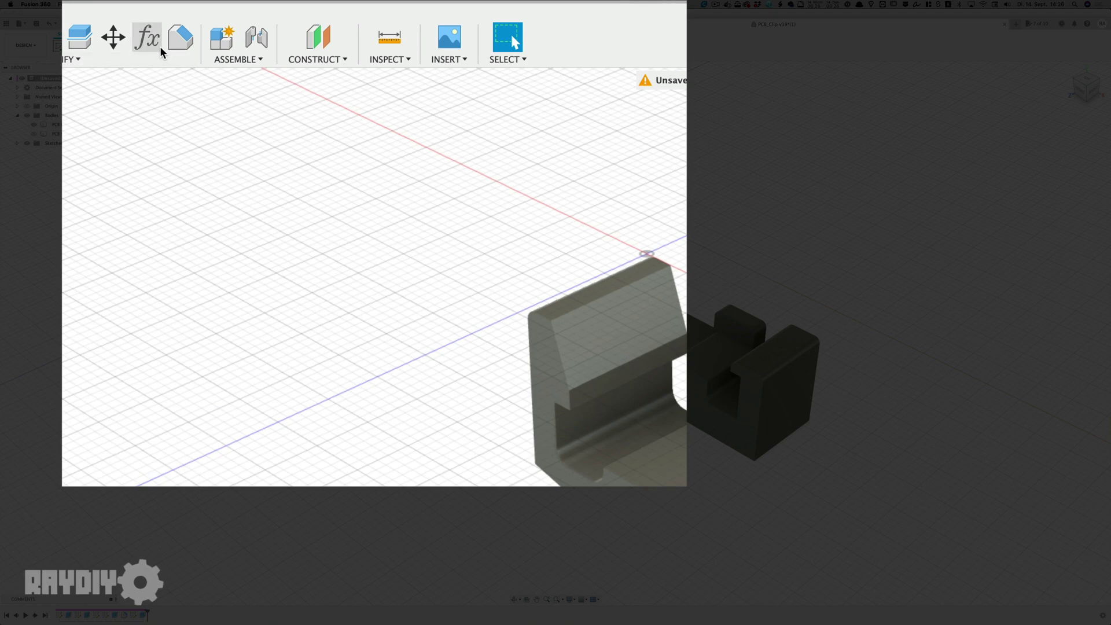
left_click(159, 46)
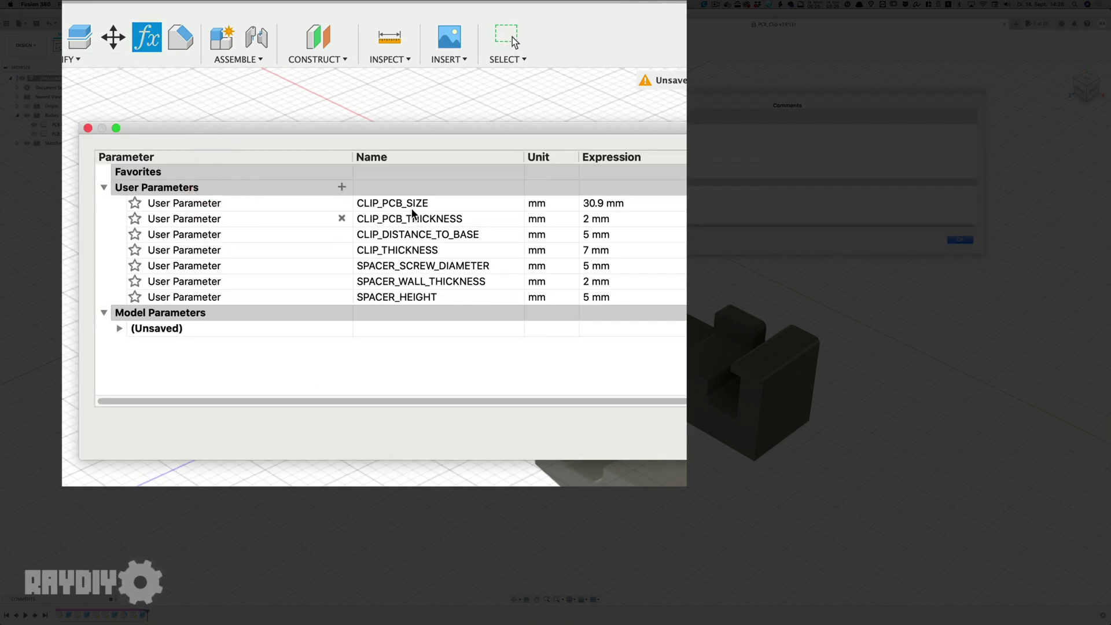
double_click(394, 128)
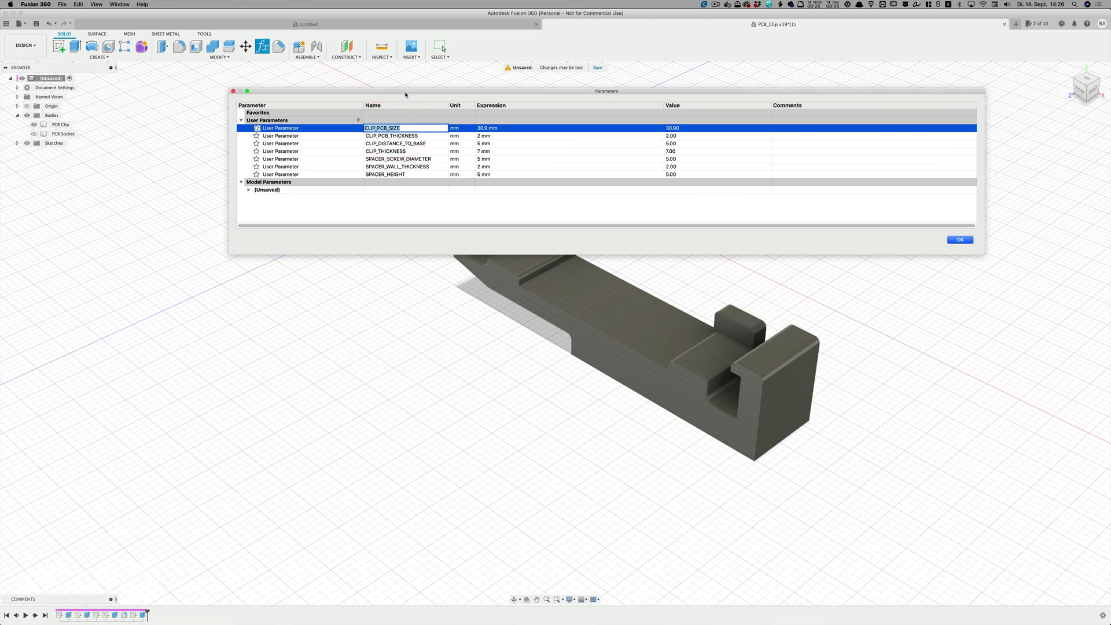
left_click_drag(405, 91, 358, 76)
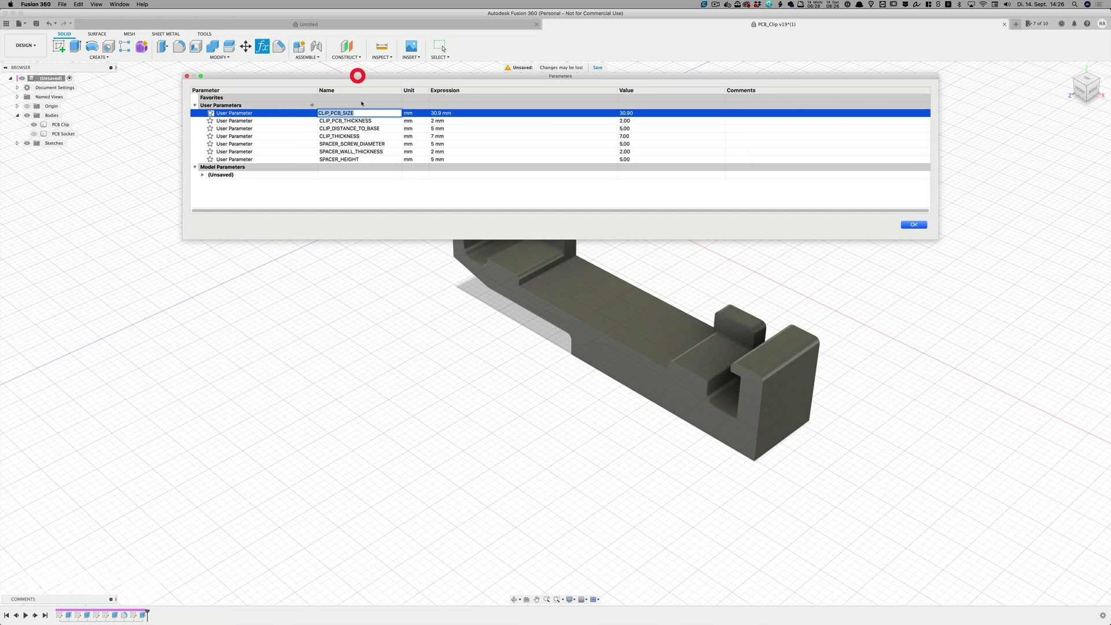
left_click(451, 121)
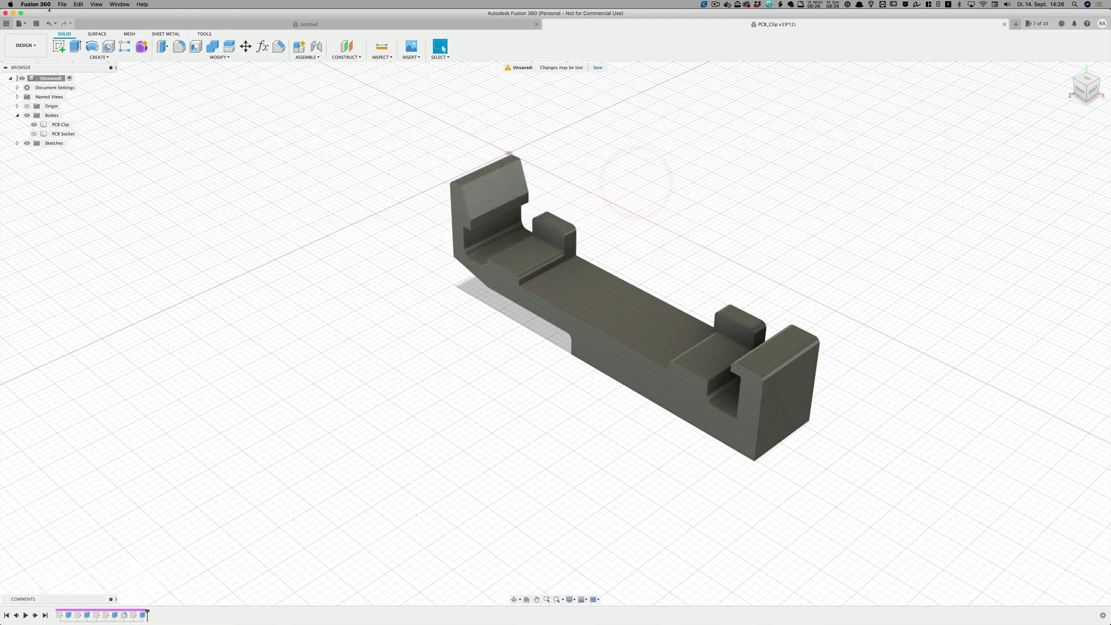
Export the PCB Clip body for 3D printing in STL (Binary) format.
left_click(62, 5)
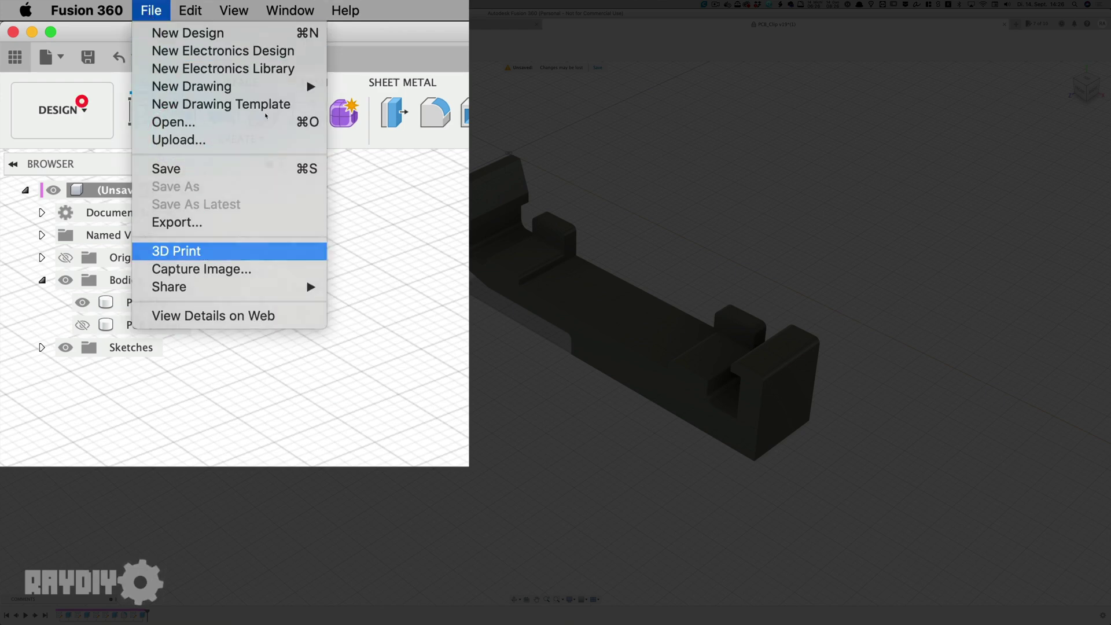
left_click(202, 250)
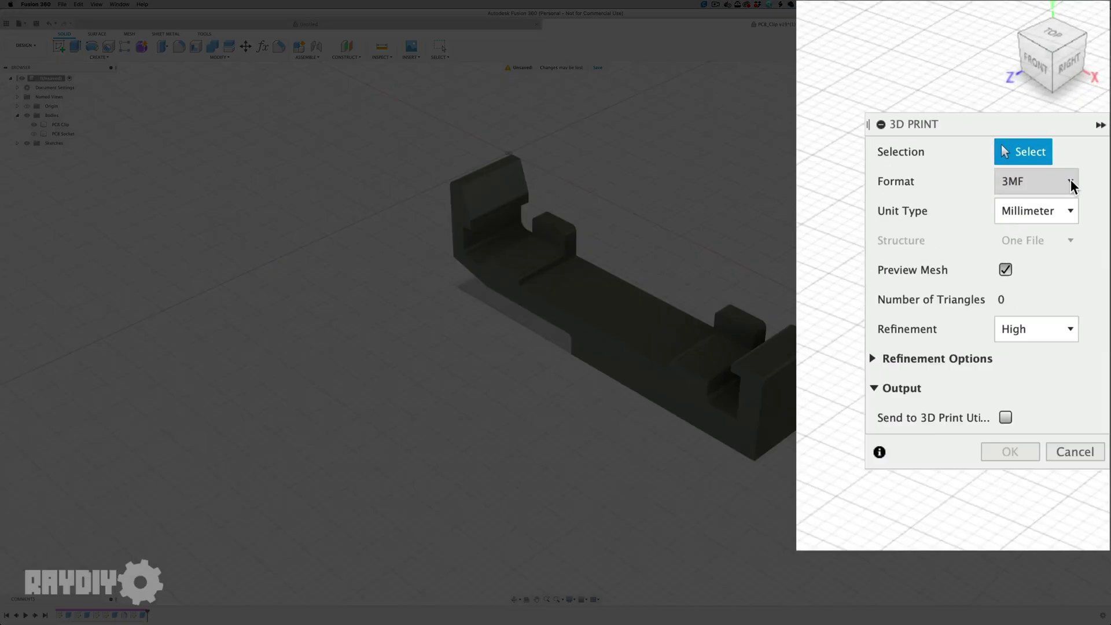
left_click(1093, 136)
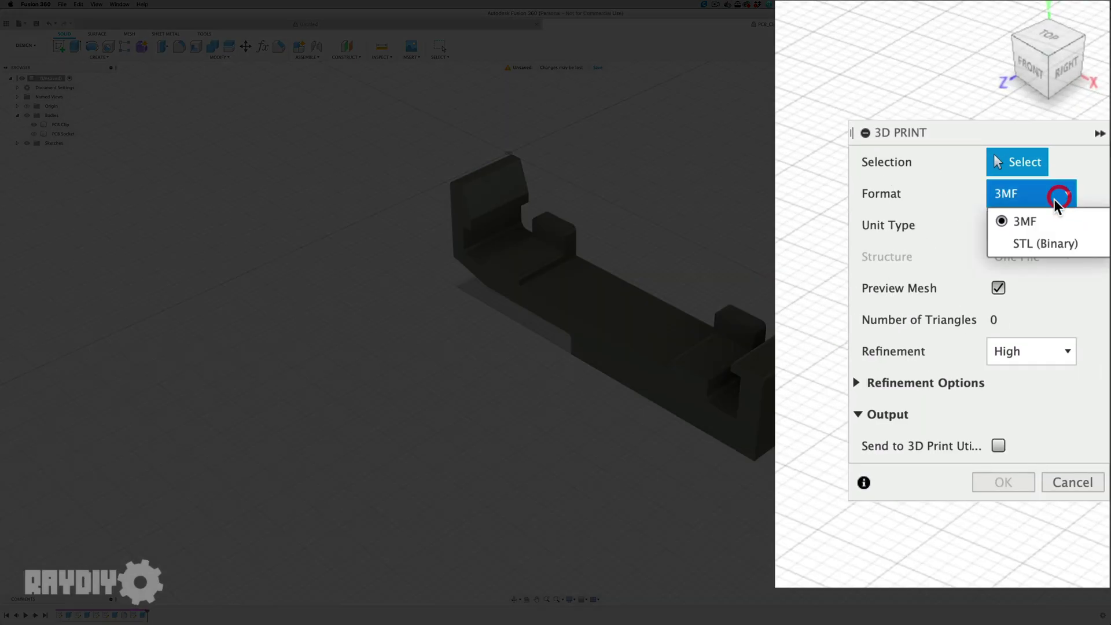
left_click(1060, 155)
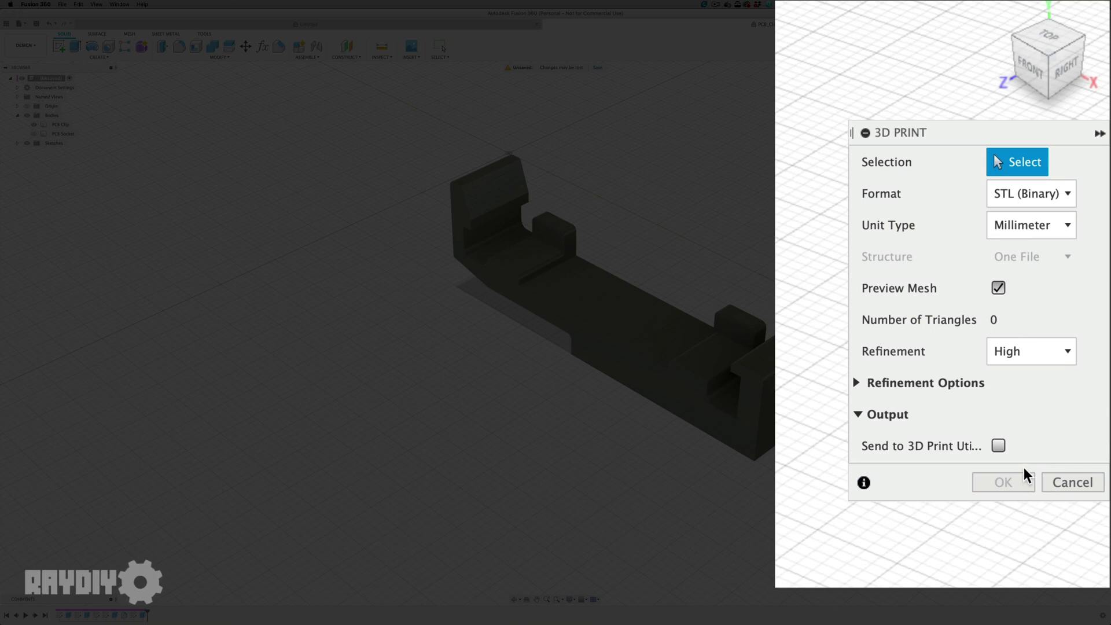
left_click(719, 339)
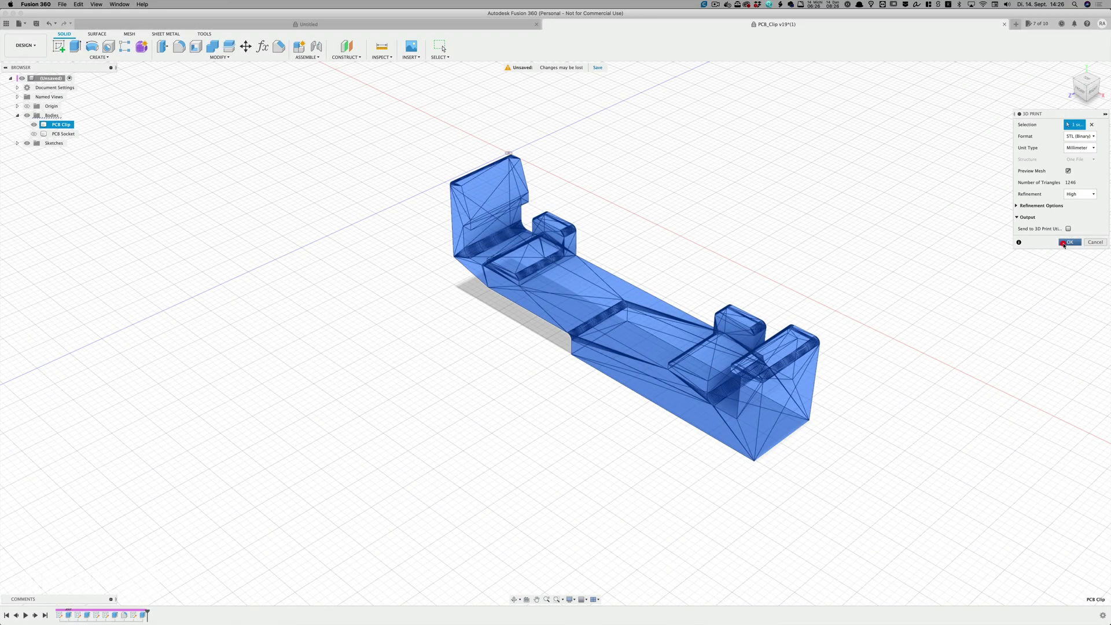
left_click(1062, 243)
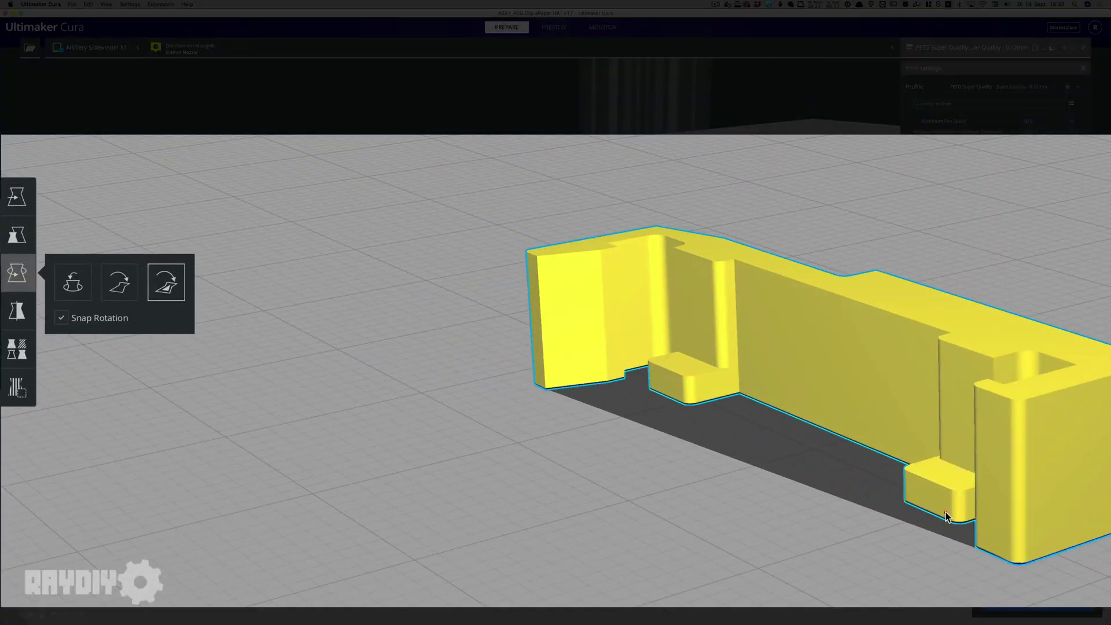
Switch to Ultimaker Cura, mirror the clip model vertically and align its upper side face, including the small tabs, with the build plate.
left_click(20, 311)
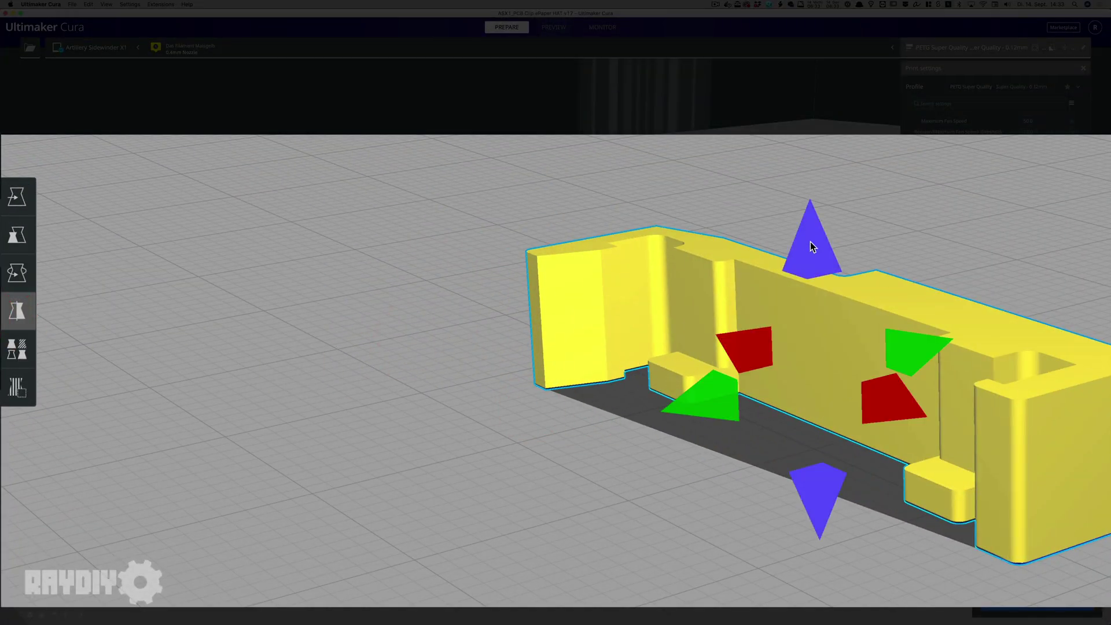
left_click(23, 268)
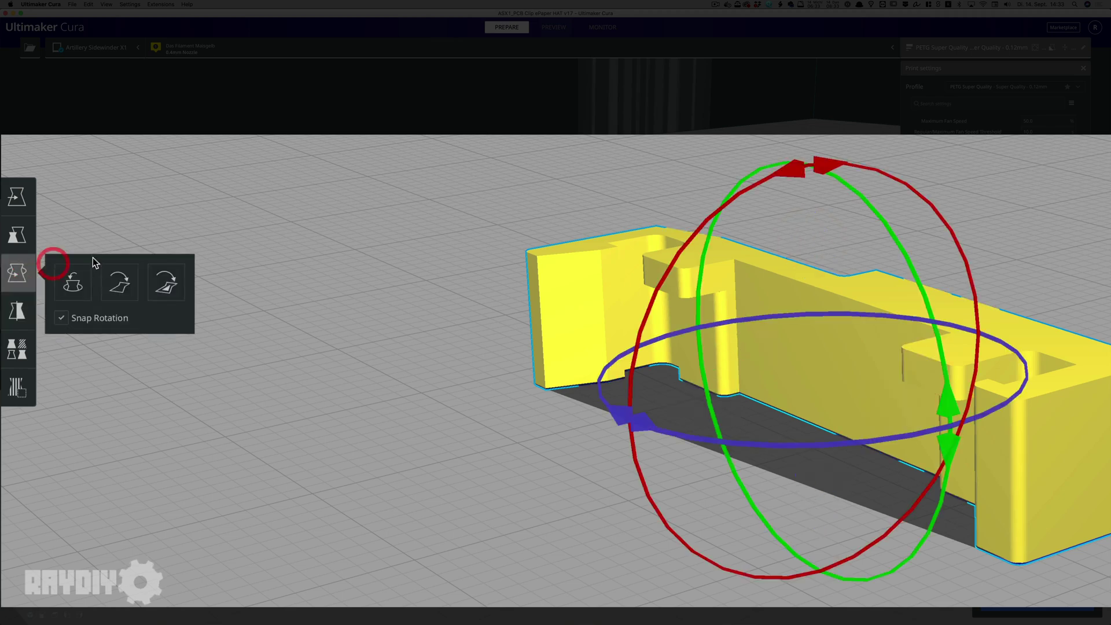
left_click(166, 282)
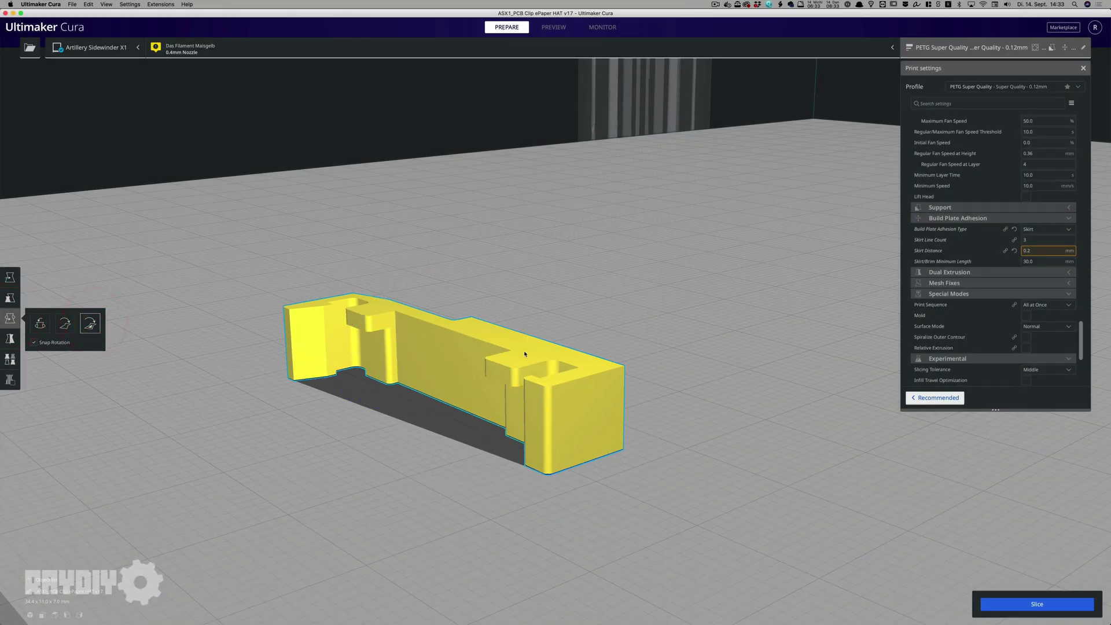
left_click(525, 354)
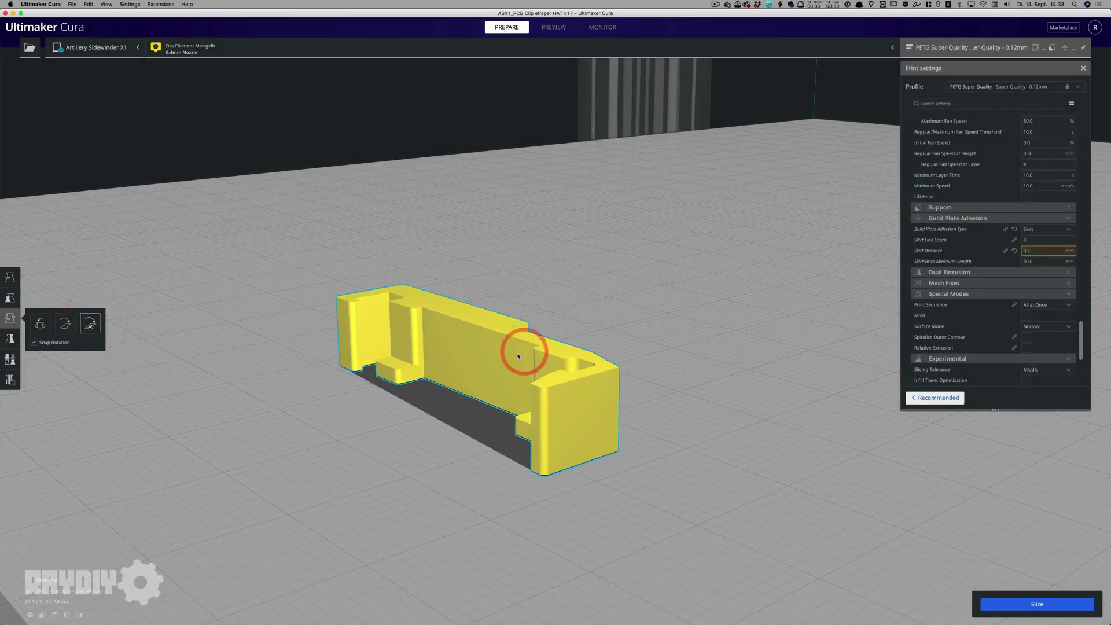